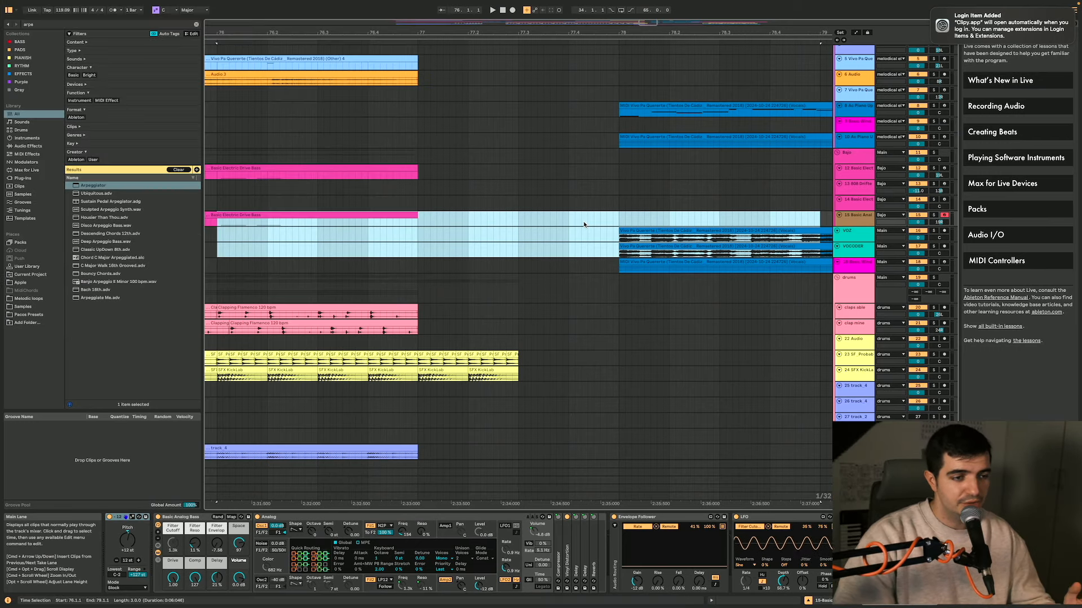
Zoom the arrangement into the selected range and the vocal tracks, and fit the whole arrangement to the view's height and width
{"action": "key", "text": "z"}
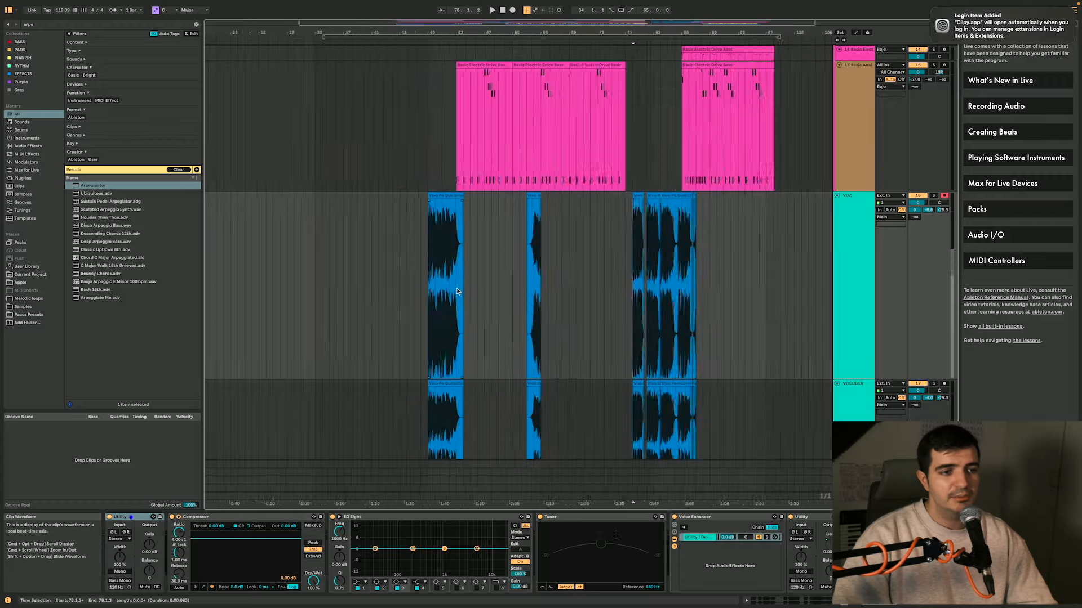
{"action": "scroll", "coordinate": [457, 292], "scroll_direction": "up", "scroll_amount": 5}
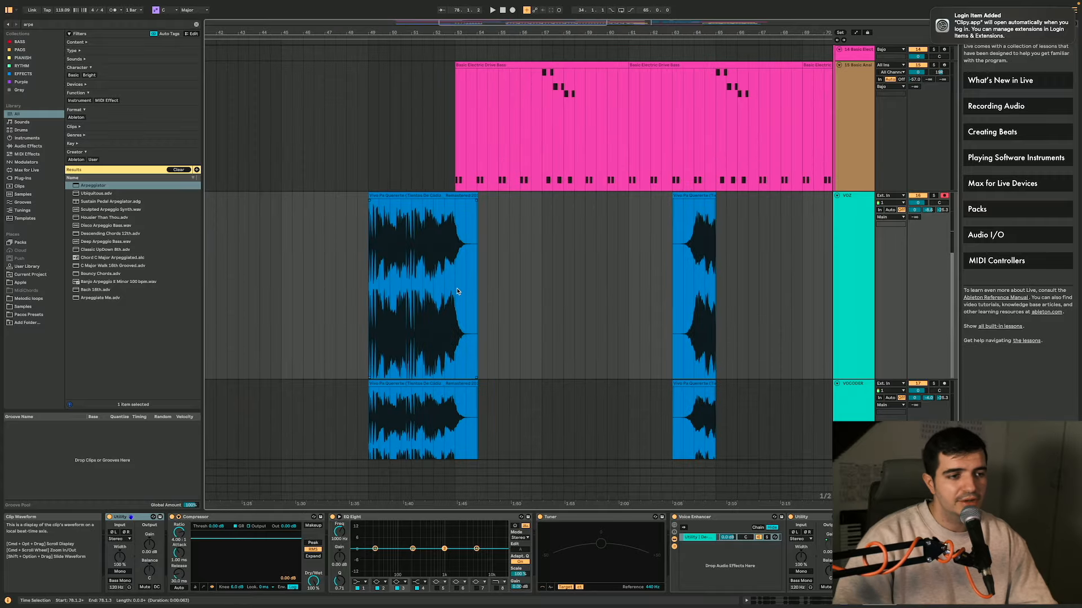
{"action": "scroll", "coordinate": [580, 218], "scroll_direction": "right", "scroll_amount": 5}
{"action": "scroll", "coordinate": [580, 218], "scroll_direction": "down", "scroll_amount": 10}
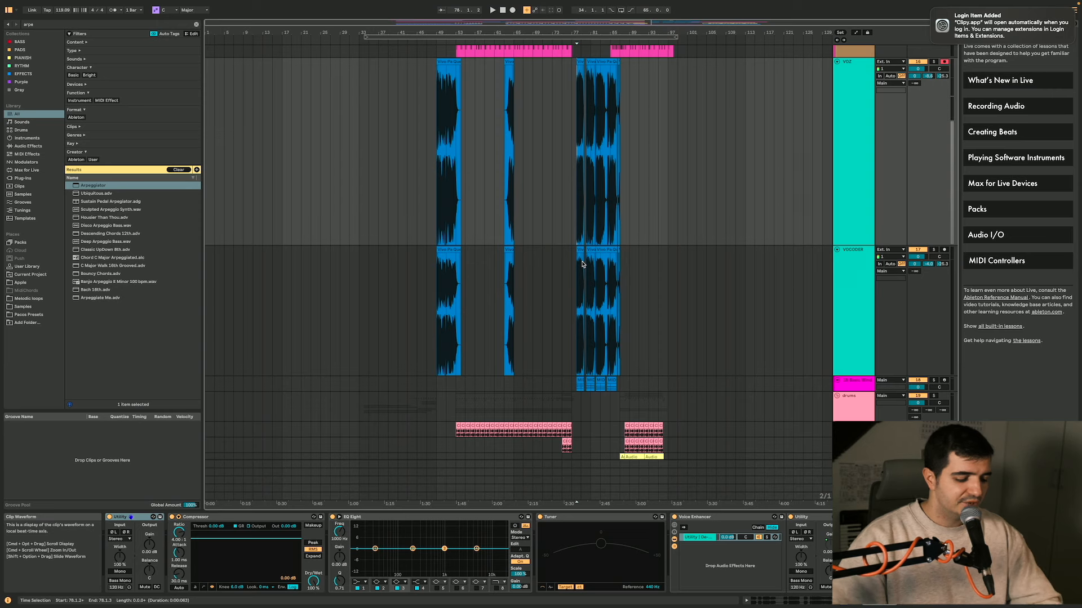
{"action": "key", "text": "h"}
{"action": "key", "text": "w"}
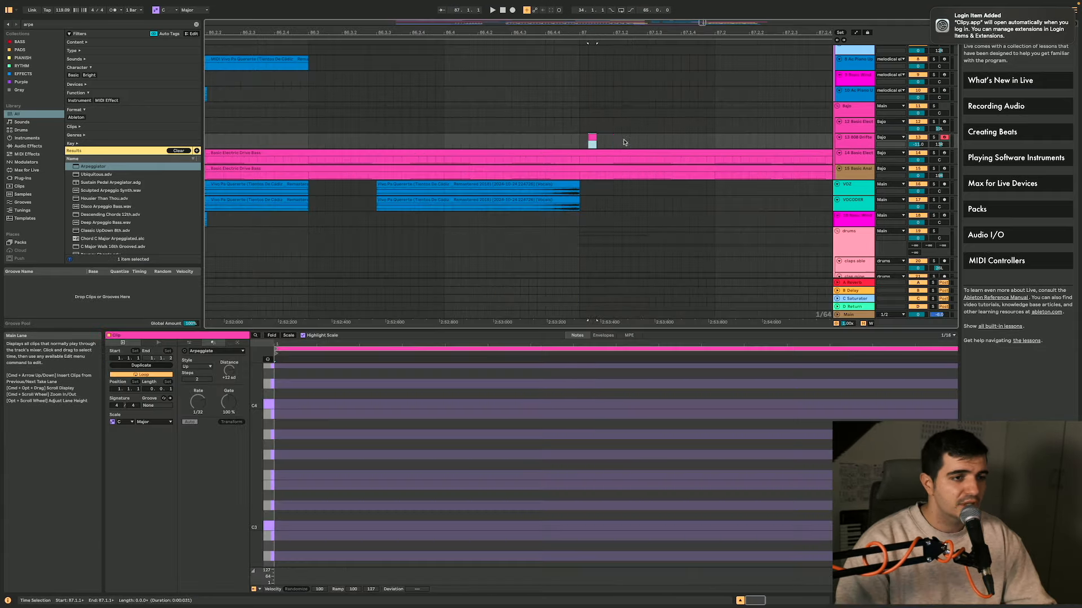
Insert a second empty 1/64-long MIDI clip on the 808 track just after the existing short clip in bar 87
{"action": "double_click", "coordinate": [624, 140]}
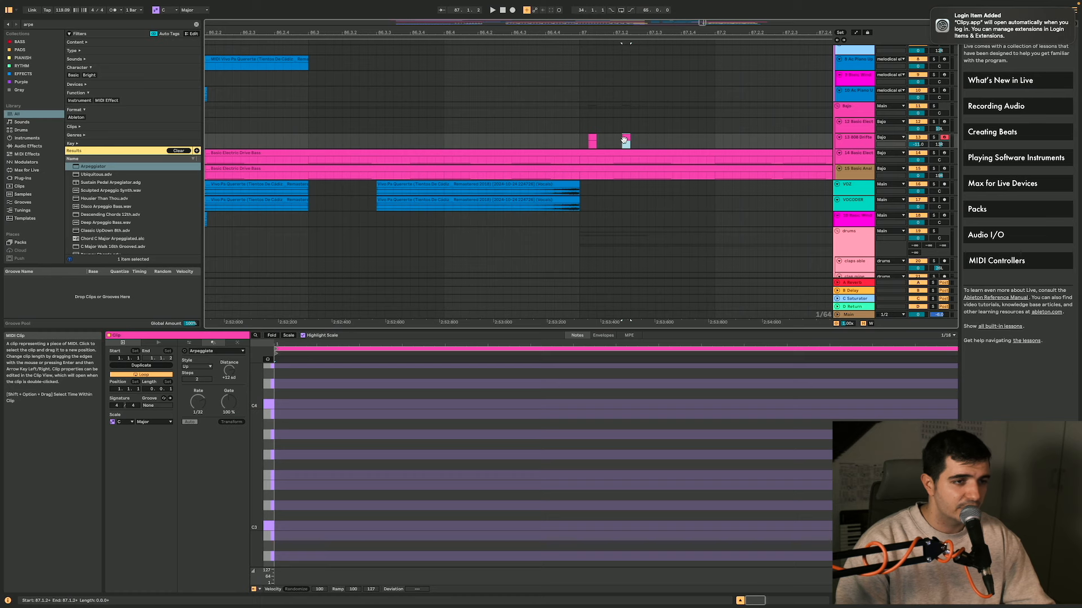
{"action": "scroll", "coordinate": [615, 149], "scroll_direction": "up", "scroll_amount": 5}
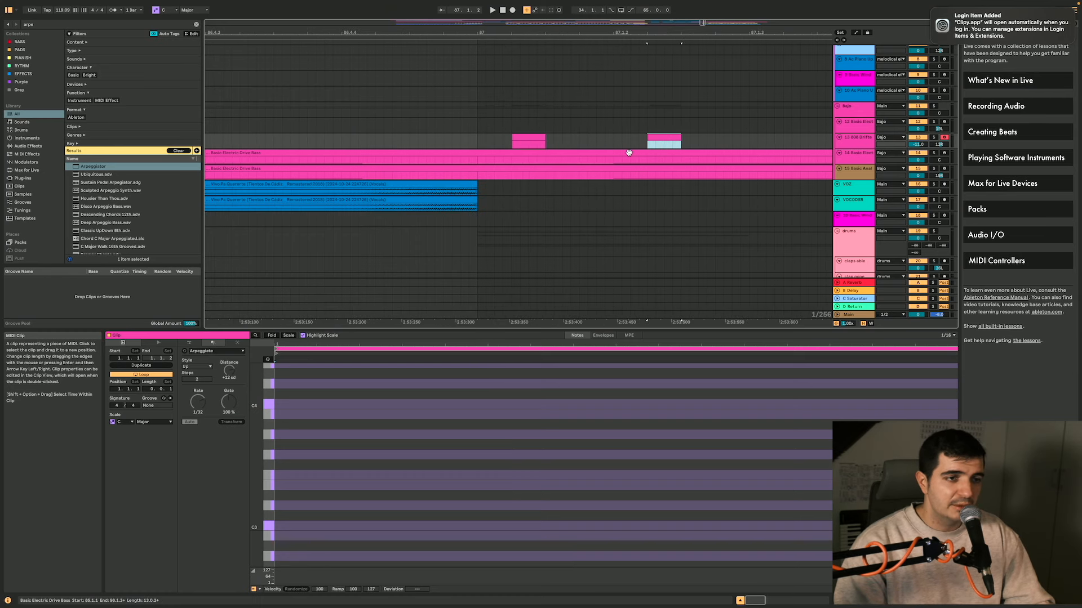
{"action": "left_click", "coordinate": [649, 144]}
{"action": "scroll", "coordinate": [649, 144], "scroll_direction": "down", "scroll_amount": 5}
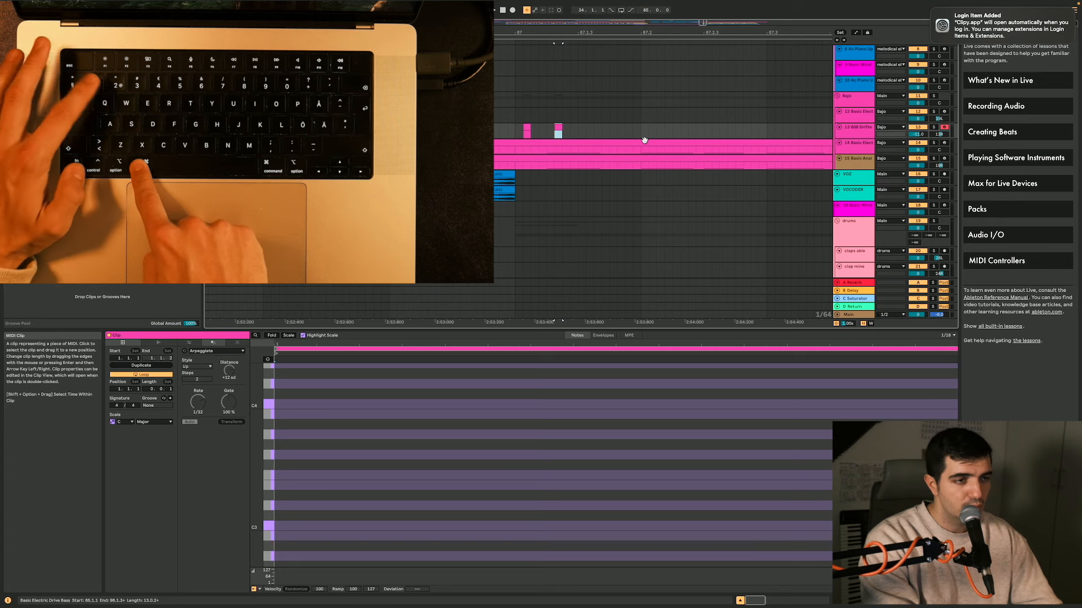
Widen the arrangement grid to 1/8 and insert an empty 1/8-long MIDI clip on the 808 track at 87.1.3
{"action": "key", "text": "super+1"}
{"action": "key", "text": "super+2"}
{"action": "key", "text": "super+2"}
{"action": "key", "text": "super+2"}
{"action": "key", "text": "super+2"}
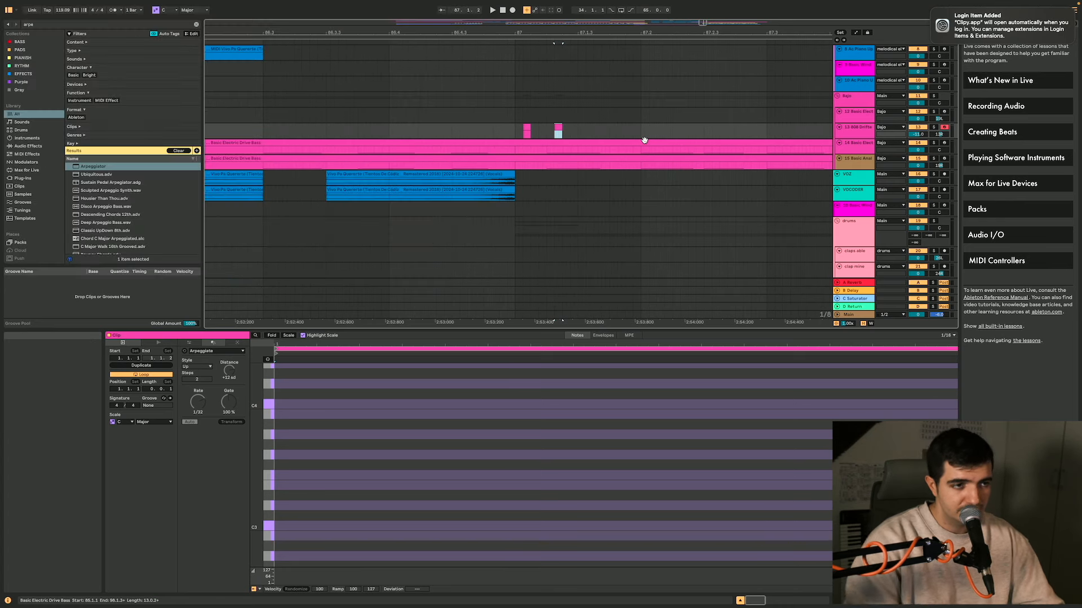
{"action": "left_click_drag", "start_coordinate": [621, 136], "coordinate": [619, 136]}
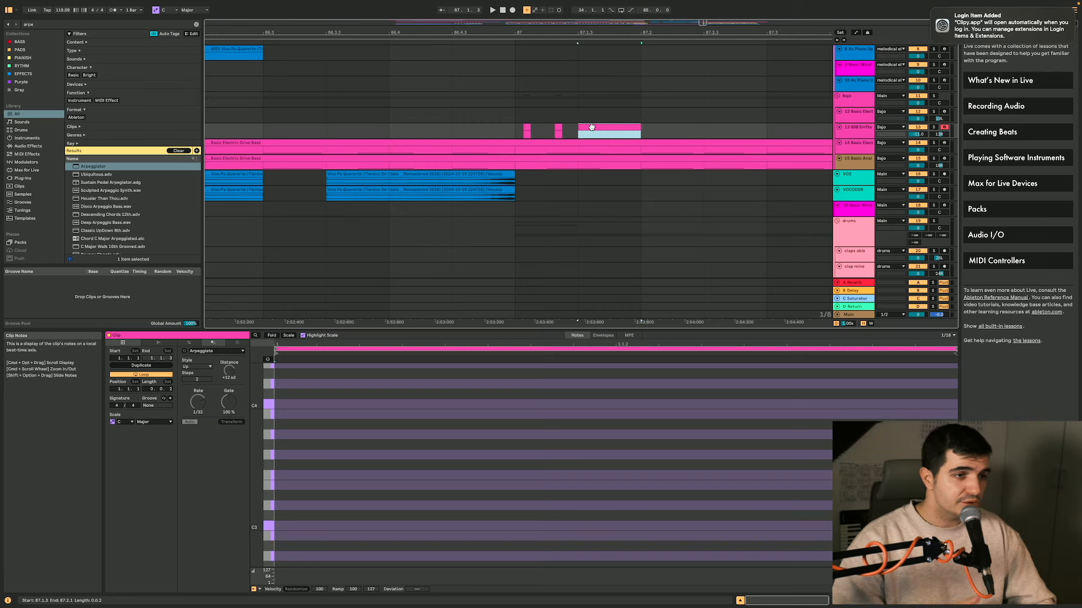
Narrow the arrangement grid to 1/32 and enlarge the MIDI note editor
{"action": "mouse_move", "coordinate": [601, 127]}
{"action": "left_mouse_down"}
{"action": "mouse_move", "coordinate": [661, 137]}
{"action": "mouse_move", "coordinate": [596, 137]}
{"action": "left_mouse_up"}
{"action": "key", "text": "super+1"}
{"action": "key", "text": "super+1"}
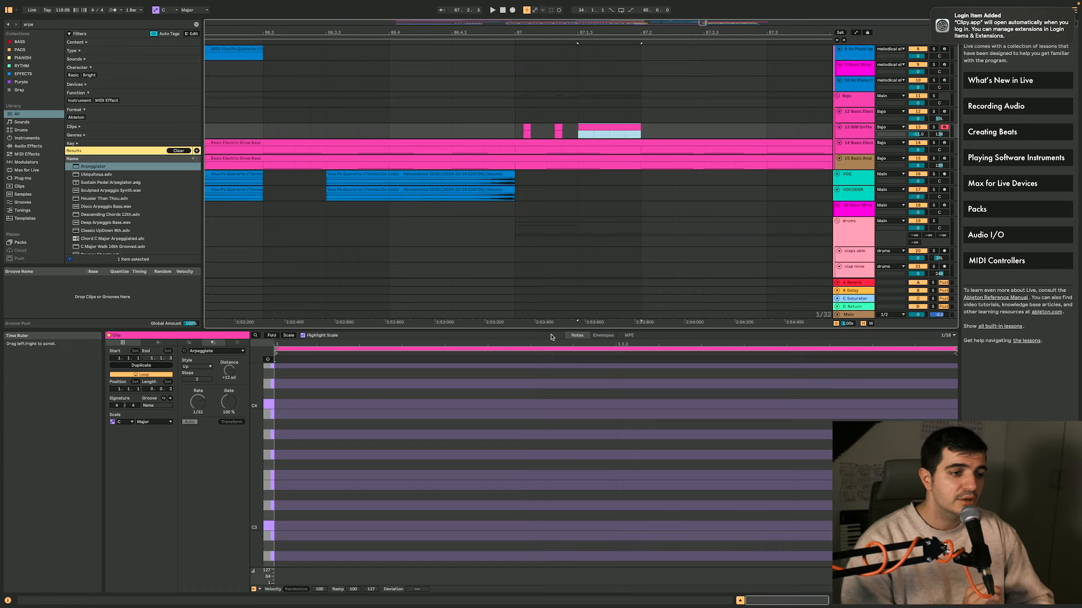
{"action": "left_click_drag", "start_coordinate": [550, 329], "coordinate": [549, 202]}
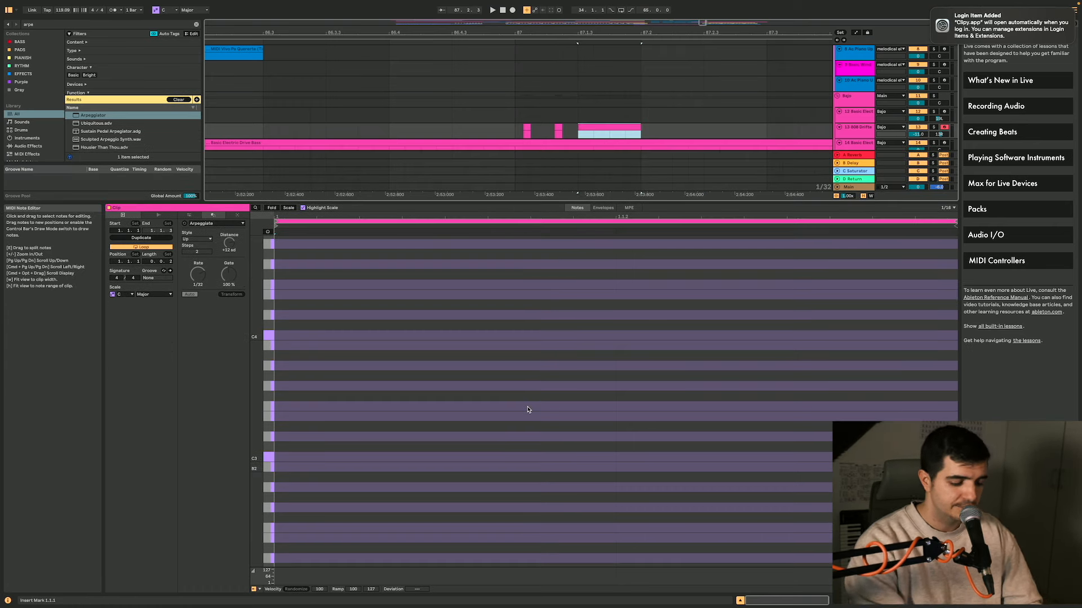
Narrow the MIDI note editor's grid to 1/512, widen it to 1/128, and try the triplet grid
{"action": "left_click", "coordinate": [528, 409]}
{"action": "key", "text": "super+1"}
{"action": "key", "text": "super+1"}
{"action": "key", "text": "super+1"}
{"action": "key", "text": "super+1"}
{"action": "key", "text": "super+1"}
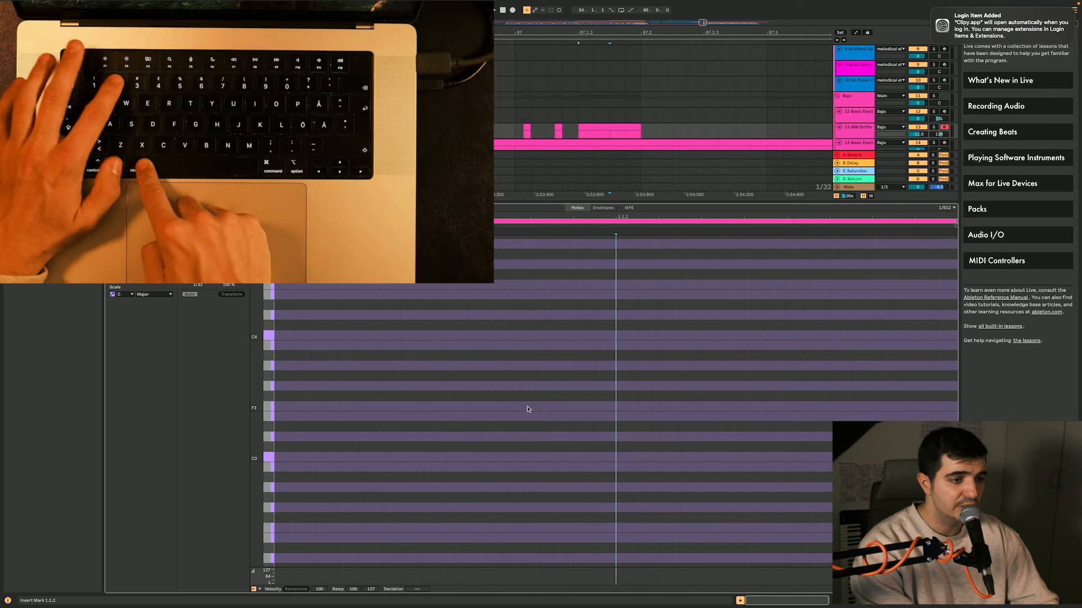
{"action": "key", "text": "super+2"}
{"action": "key", "text": "super+2"}
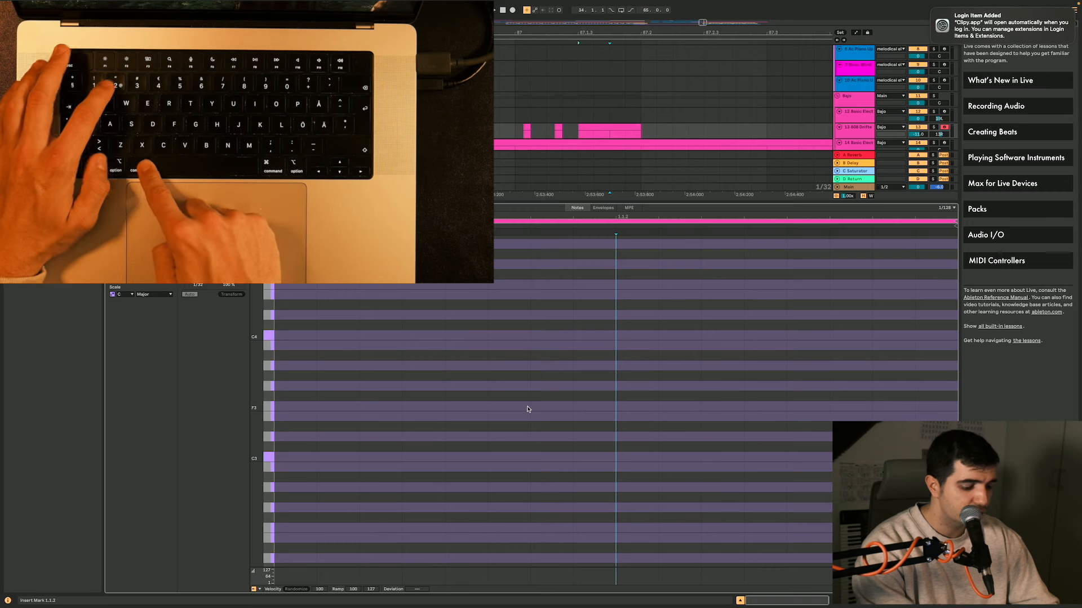
{"action": "key", "text": "super+3"}
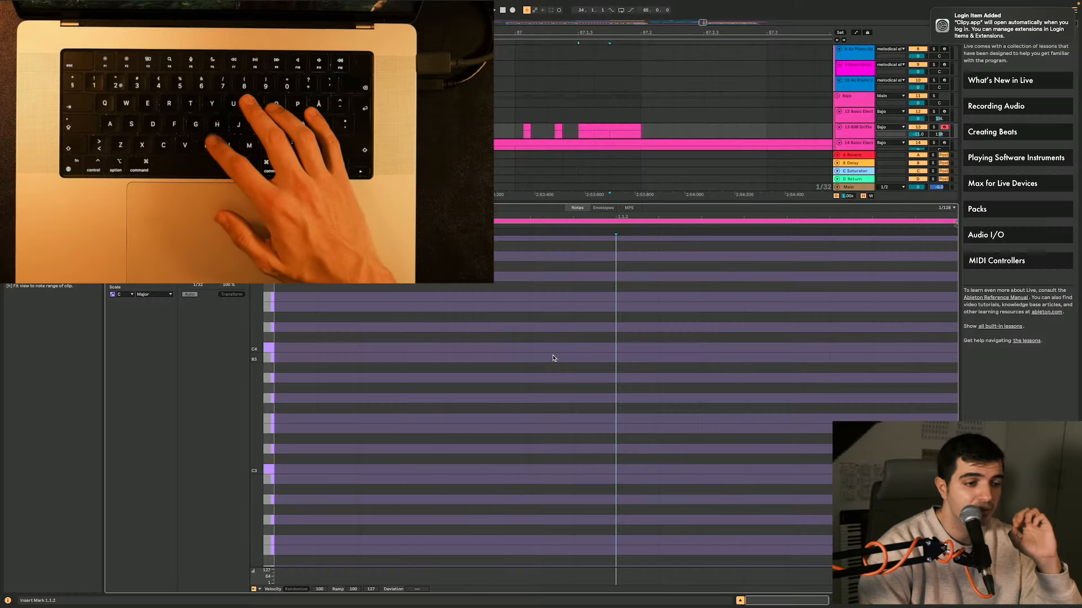
Draw a run of B3, C4, D4 and E4 notes in the clip using Draw Mode and select every D4 note
{"action": "key", "text": "b"}
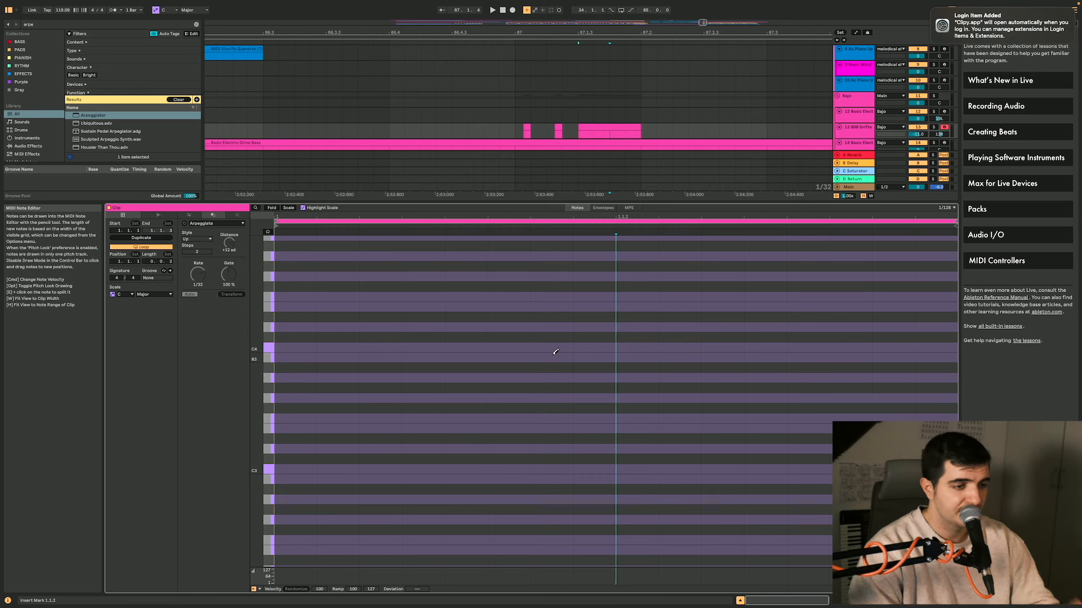
{"action": "left_click", "coordinate": [555, 354]}
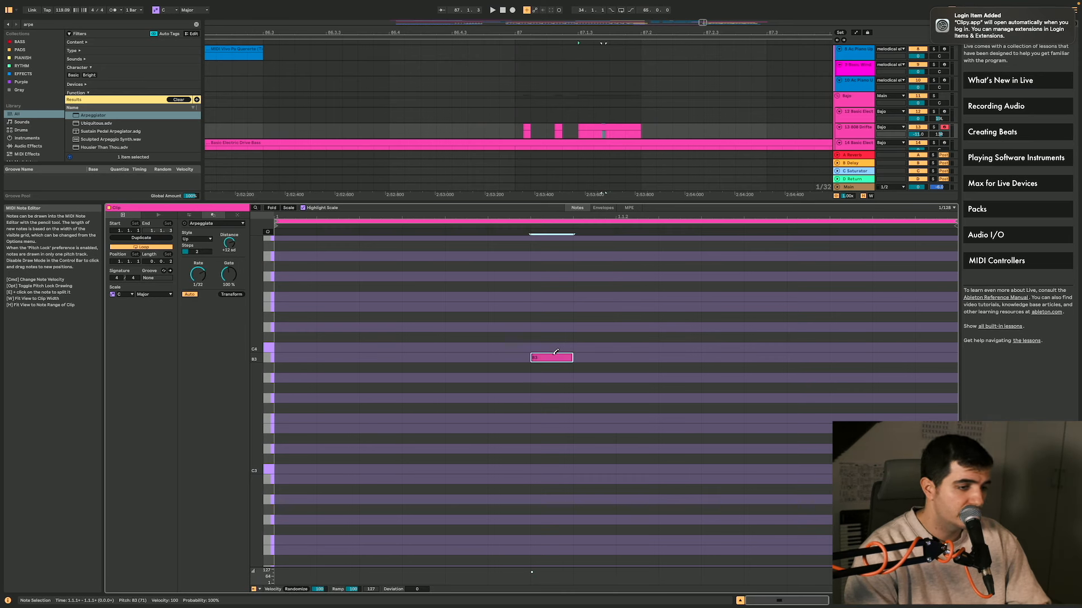
{"action": "left_click", "coordinate": [593, 348]}
{"action": "left_click", "coordinate": [639, 327]}
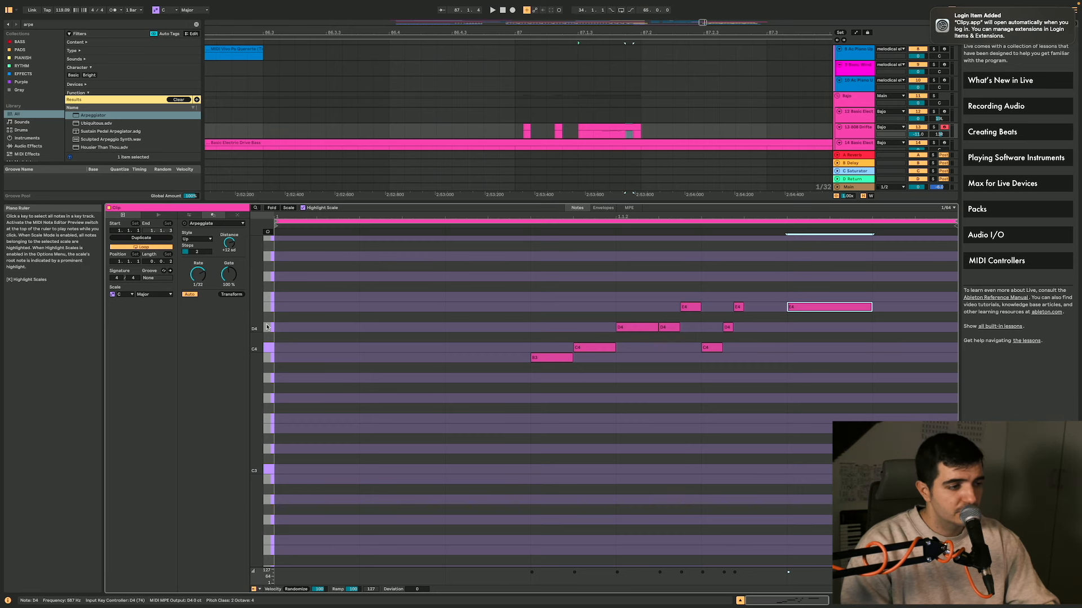
{"action": "left_click", "coordinate": [267, 328]}
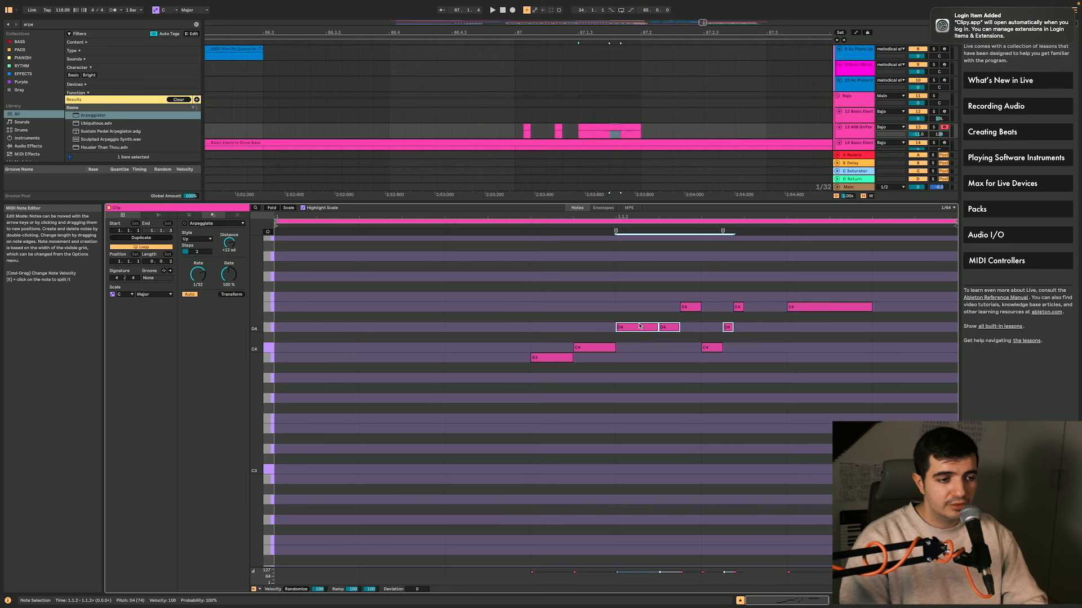
{"action": "mouse_move", "coordinate": [643, 330]}
{"action": "left_mouse_down"}
{"action": "mouse_move", "coordinate": [643, 265]}
{"action": "mouse_move", "coordinate": [643, 370]}
{"action": "mouse_move", "coordinate": [639, 322]}
{"action": "mouse_move", "coordinate": [641, 332]}
{"action": "left_mouse_up"}
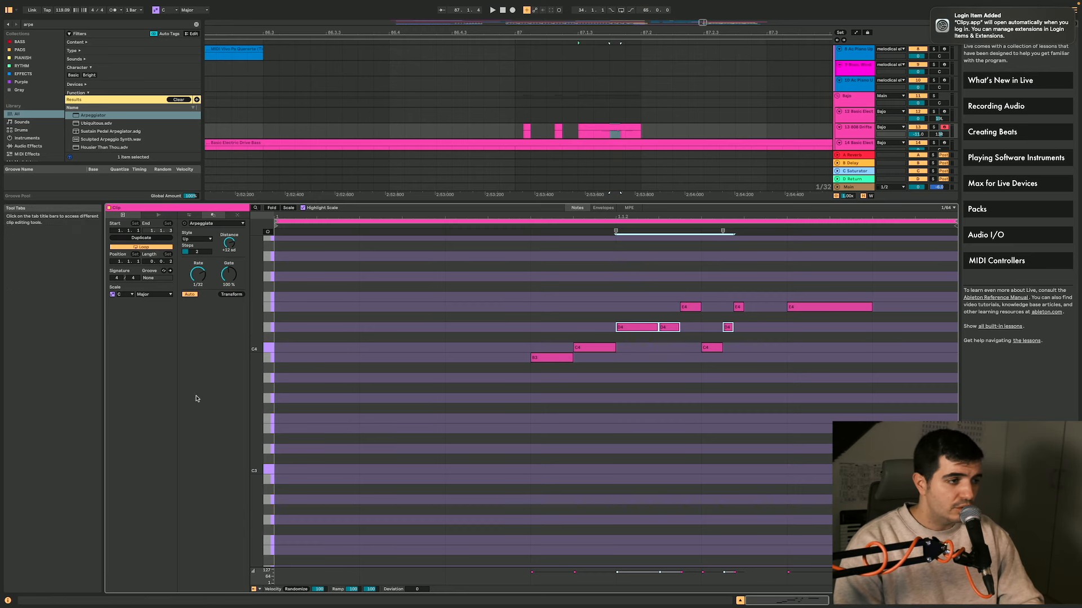
Turn the scale highlighting in the MIDI note editor off and back on
{"action": "left_click", "coordinate": [303, 208]}
{"action": "left_click", "coordinate": [303, 208]}
{"action": "left_click", "coordinate": [303, 208]}
{"action": "left_click", "coordinate": [303, 208]}
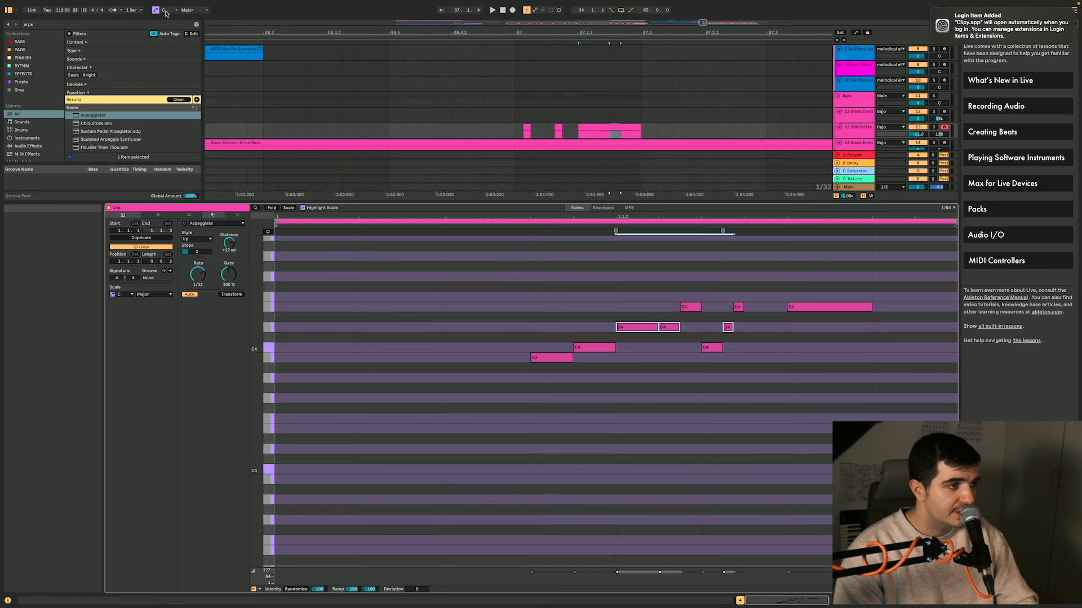
{"action": "left_click", "coordinate": [303, 208]}
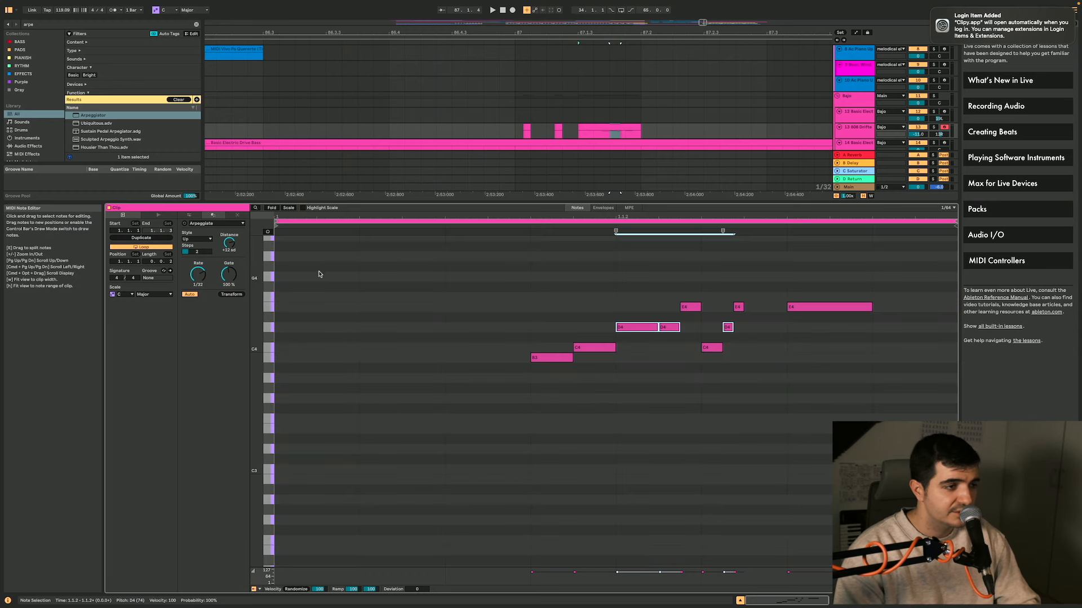
{"action": "left_click", "coordinate": [303, 209]}
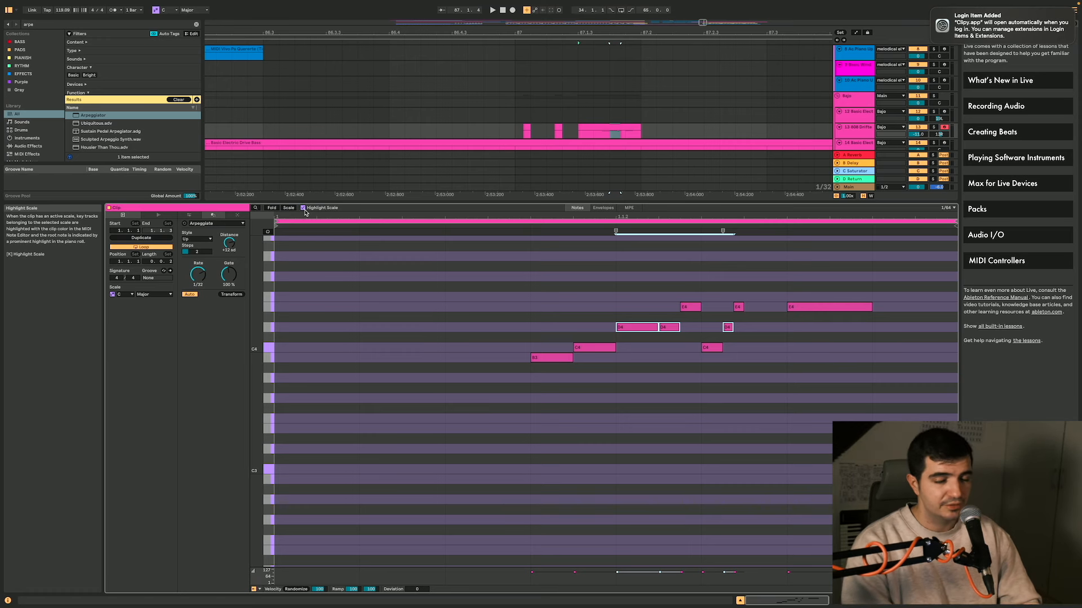
{"action": "left_click", "coordinate": [445, 315]}
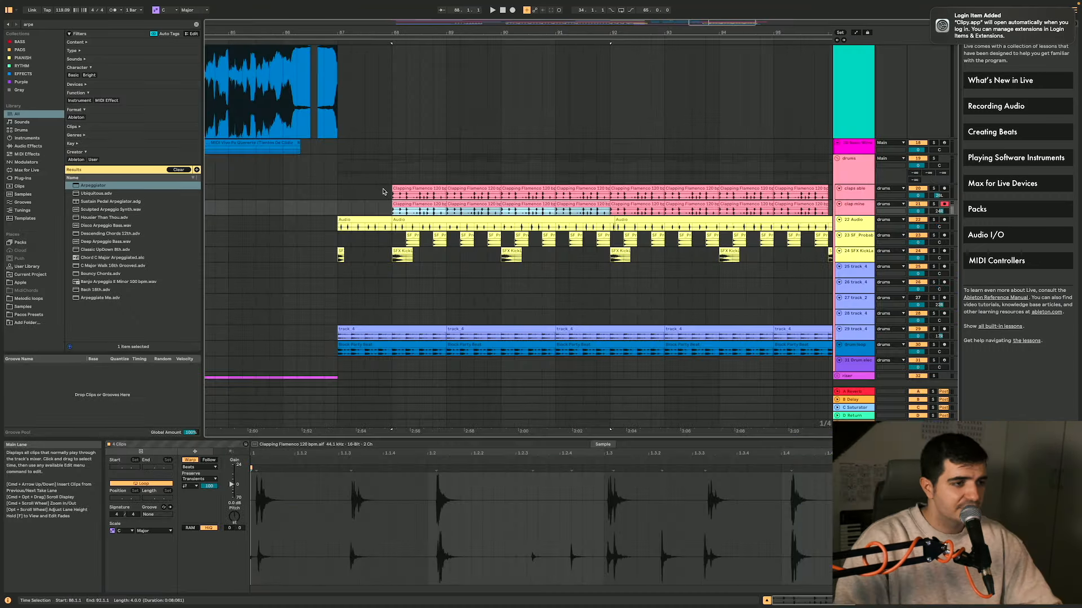
Zoom in on the drum clips starting at bar 88 and briefly play the arrangement from bar 90
{"action": "left_click_drag", "start_coordinate": [388, 192], "coordinate": [677, 283]}
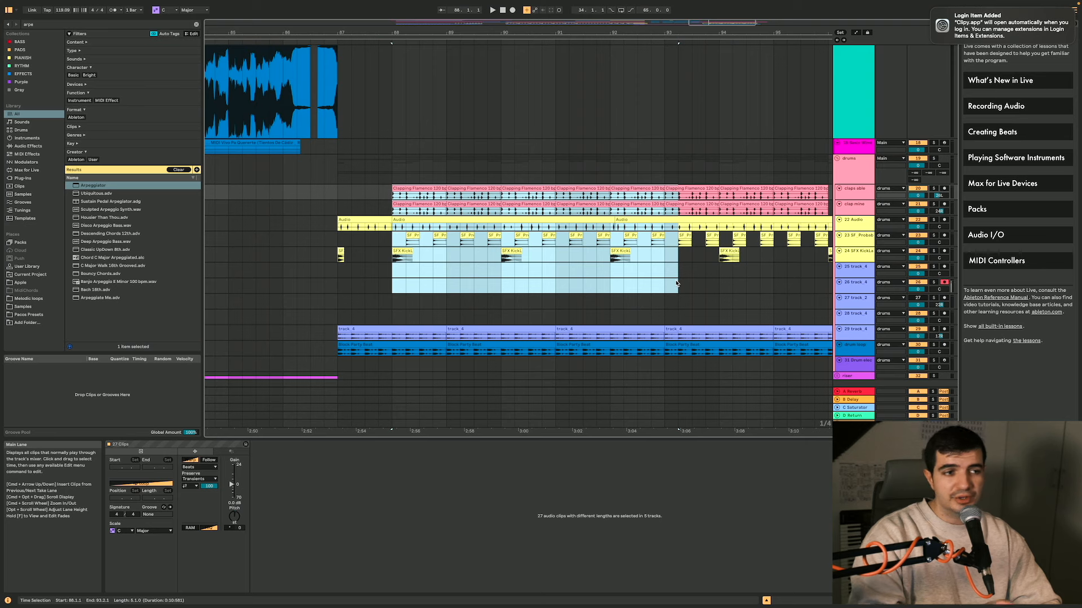
{"action": "key", "text": "z"}
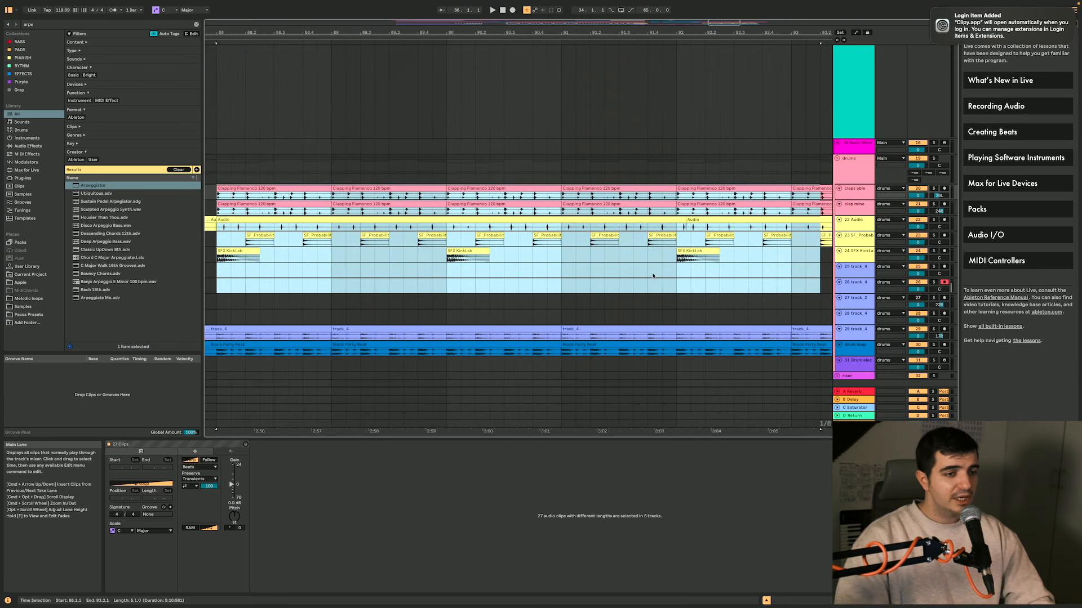
{"action": "left_click", "coordinate": [547, 272]}
{"action": "key", "text": "space"}
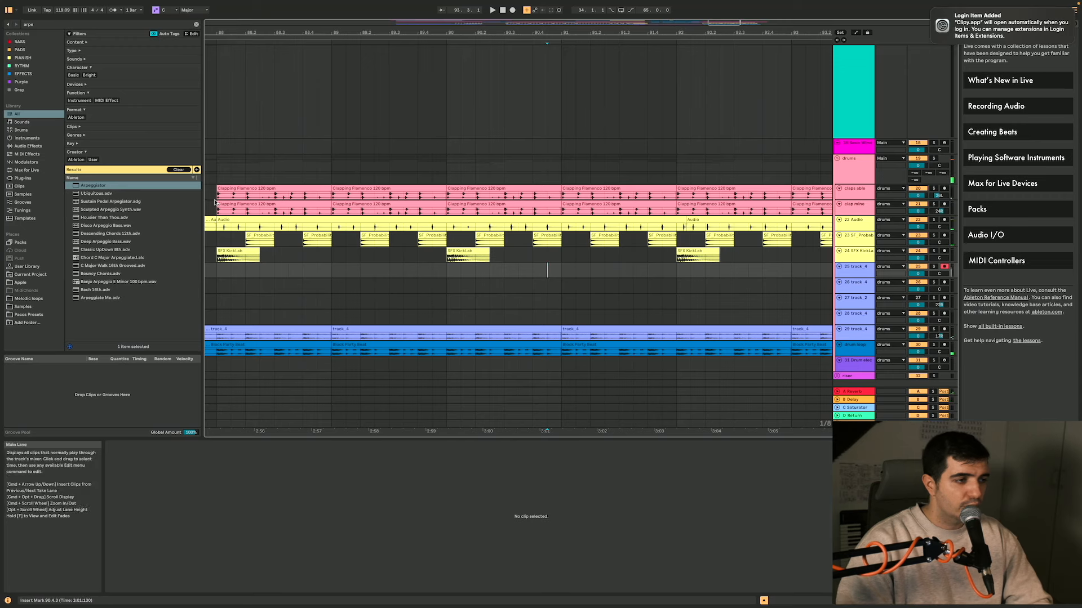
{"action": "key", "text": "space"}
Place the arrangement loop over the final drum section from bar 89 to bar 97 and turn looping on
{"action": "left_click_drag", "start_coordinate": [218, 196], "coordinate": [777, 307]}
{"action": "scroll", "coordinate": [676, 286], "scroll_direction": "left", "scroll_amount": 2}
{"action": "scroll", "coordinate": [285, 69], "scroll_direction": "down", "scroll_amount": 8}
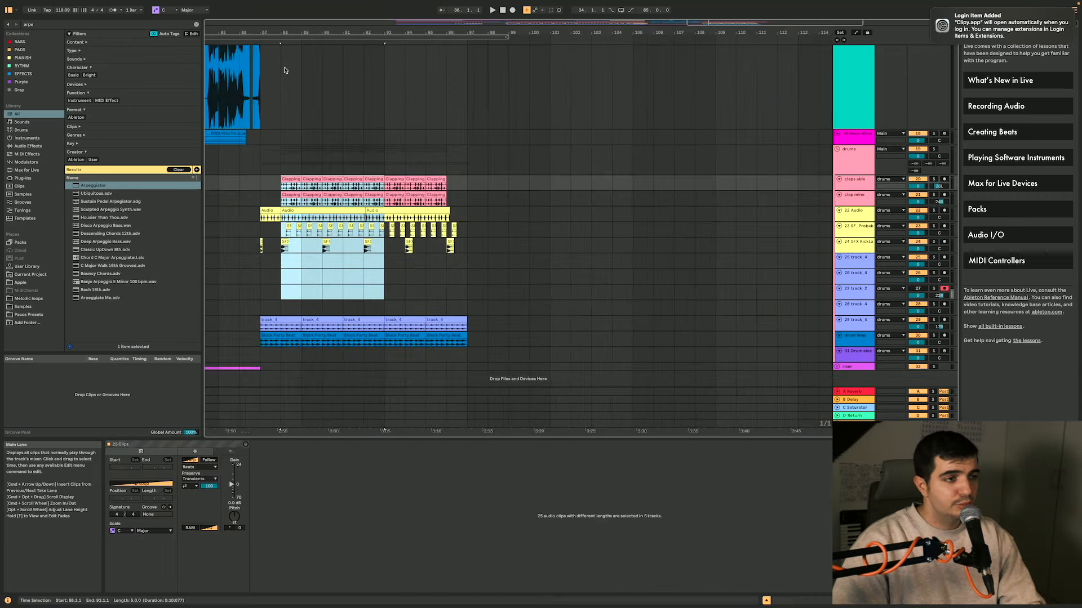
{"action": "scroll", "coordinate": [287, 71], "scroll_direction": "down", "scroll_amount": 8}
{"action": "left_click_drag", "start_coordinate": [365, 38], "coordinate": [628, 90]}
{"action": "left_click", "coordinate": [677, 42]}
{"action": "left_click_drag", "start_coordinate": [678, 38], "coordinate": [675, 38]}
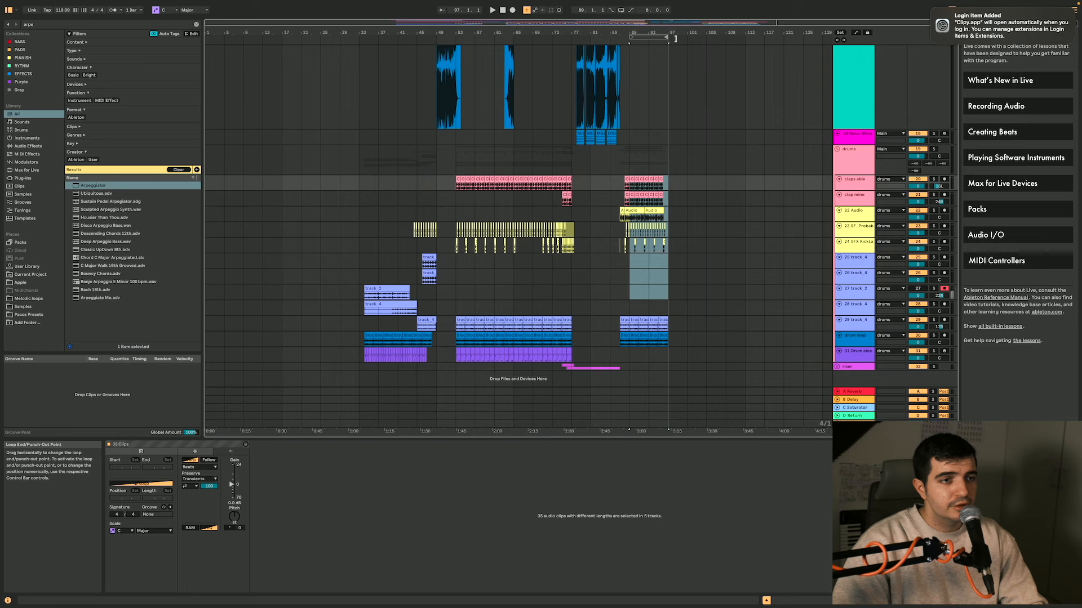
{"action": "left_click", "coordinate": [621, 10]}
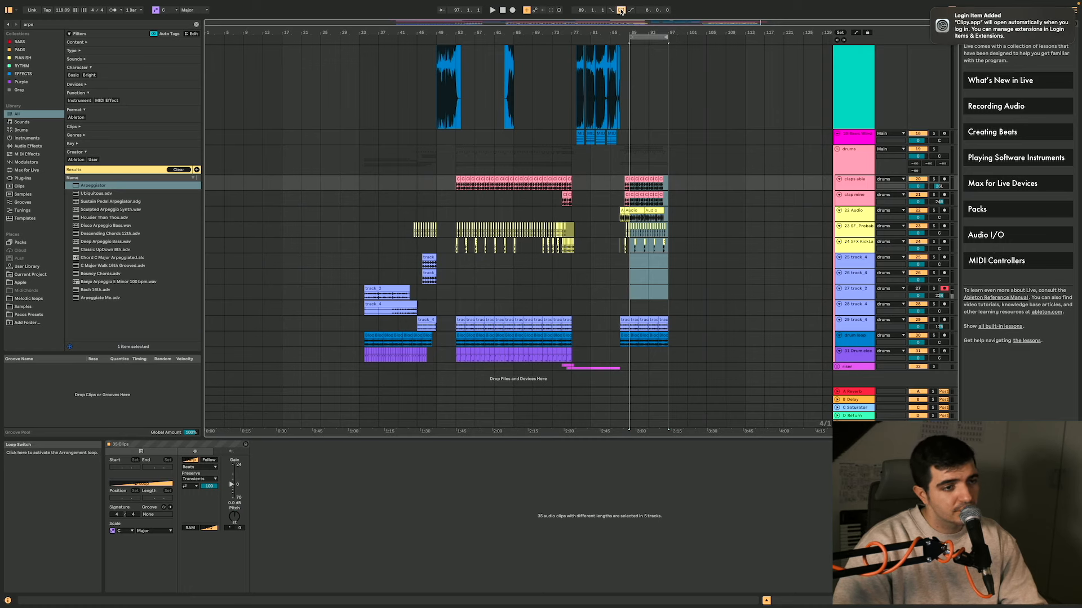
Select the drum clips from 89.2.1 to bar 95 and set the arrangement loop to that selection
{"action": "left_click", "coordinate": [663, 244]}
{"action": "scroll", "coordinate": [662, 243], "scroll_direction": "up", "scroll_amount": 5}
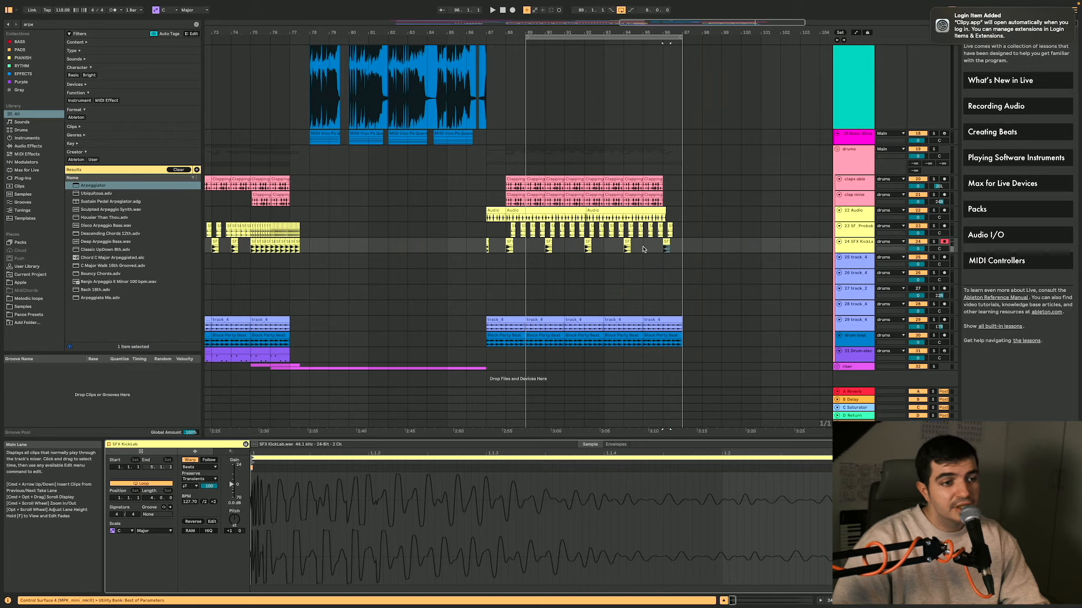
{"action": "left_click_drag", "start_coordinate": [644, 267], "coordinate": [532, 190]}
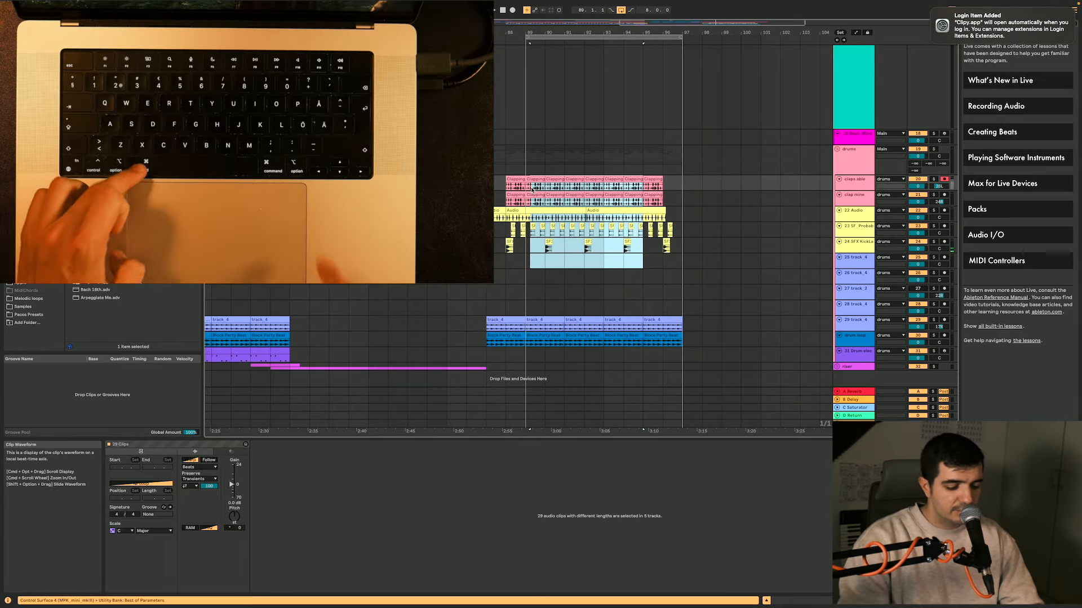
{"action": "key", "text": "super+l"}
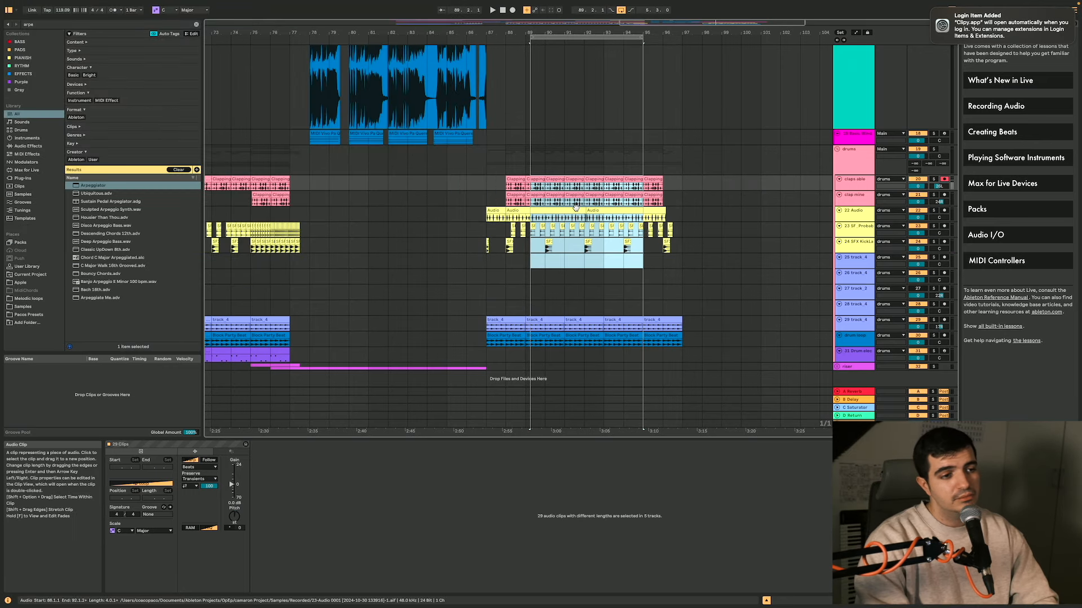
Loop the clip starting at bar 88 on the 22 Audio track, and select the last track_4 clip at bar 95
{"action": "left_click", "coordinate": [545, 210]}
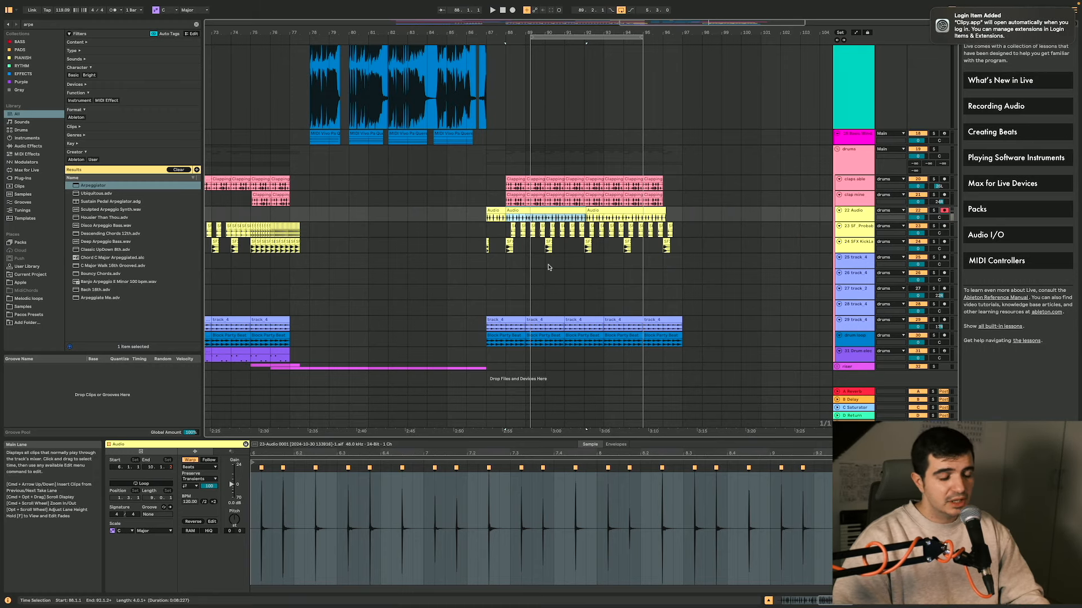
{"action": "key", "text": "super+l"}
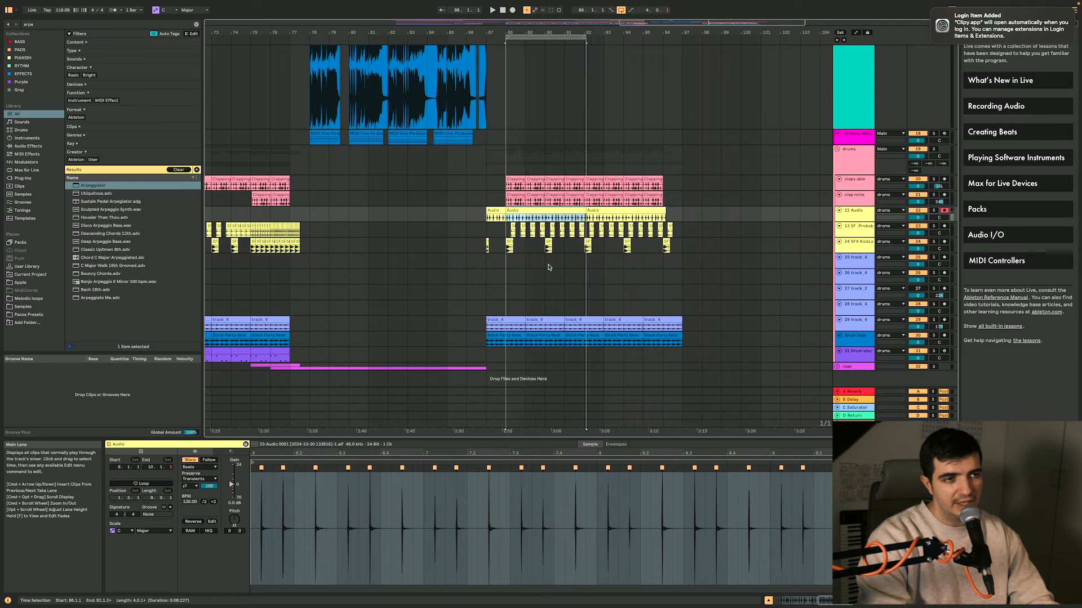
{"action": "left_click", "coordinate": [545, 263]}
{"action": "left_click", "coordinate": [667, 321]}
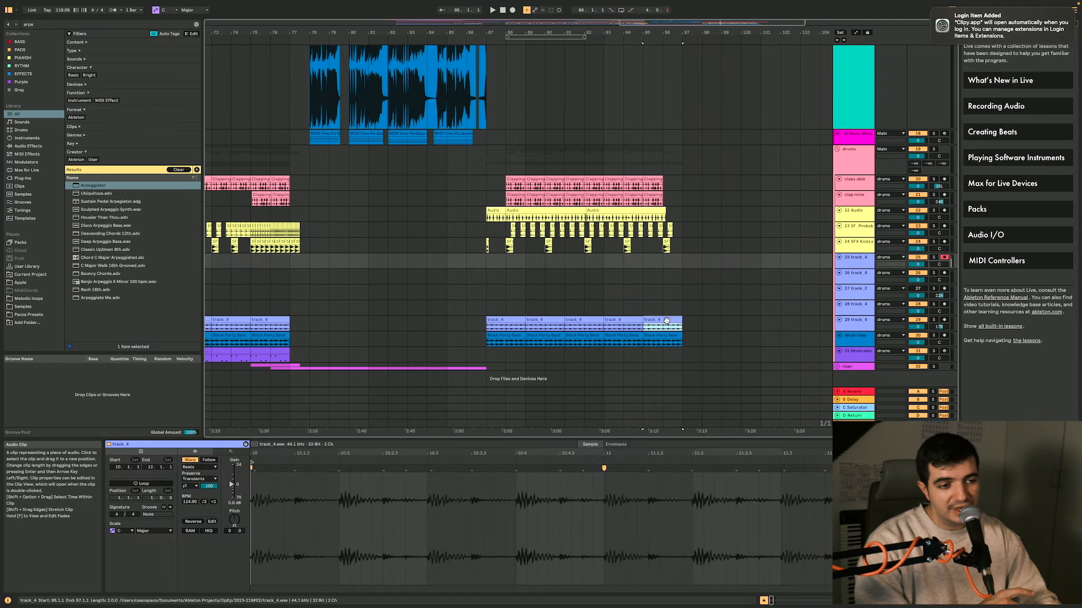
Set the arrangement loop to the last track_4 clip, and play from the clap selection between 91.4.1 and 92.1.1
{"action": "key", "text": "super+l"}
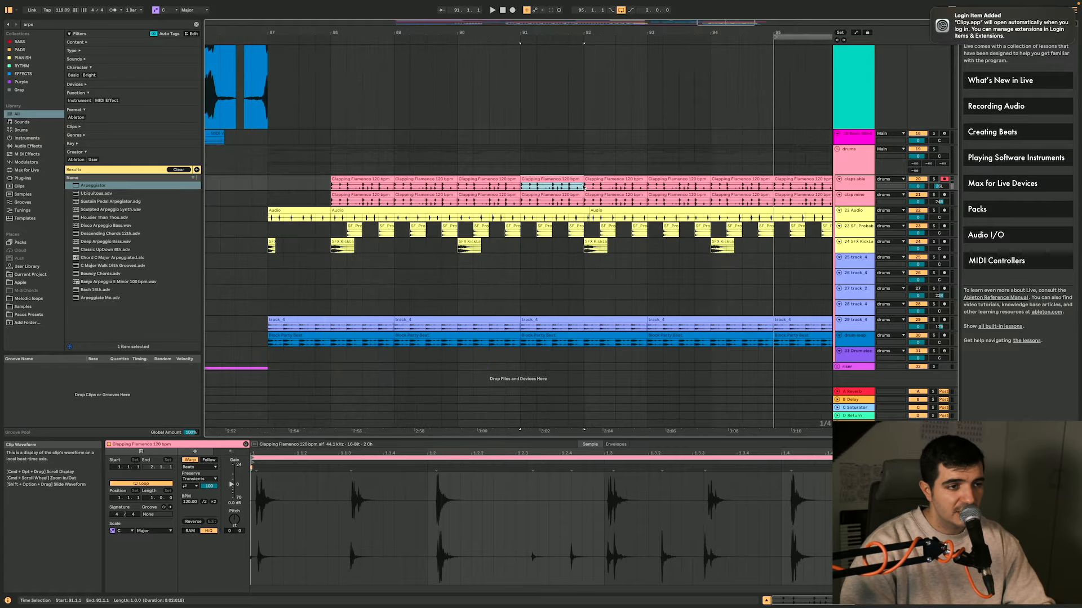
{"action": "scroll", "coordinate": [584, 188], "scroll_direction": "up", "scroll_amount": 3}
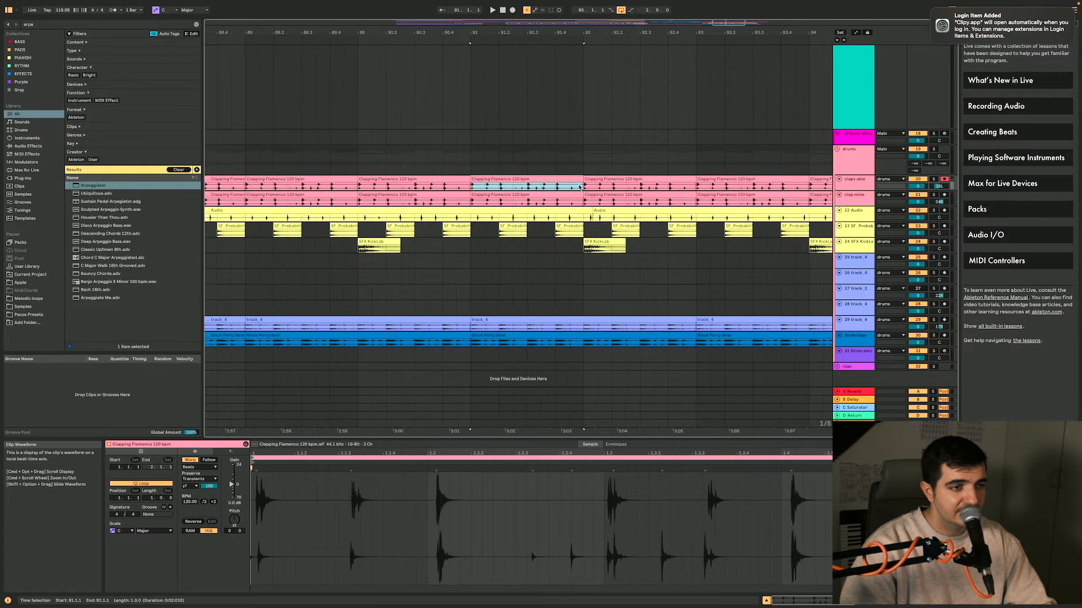
{"action": "left_click_drag", "start_coordinate": [557, 186], "coordinate": [586, 189]}
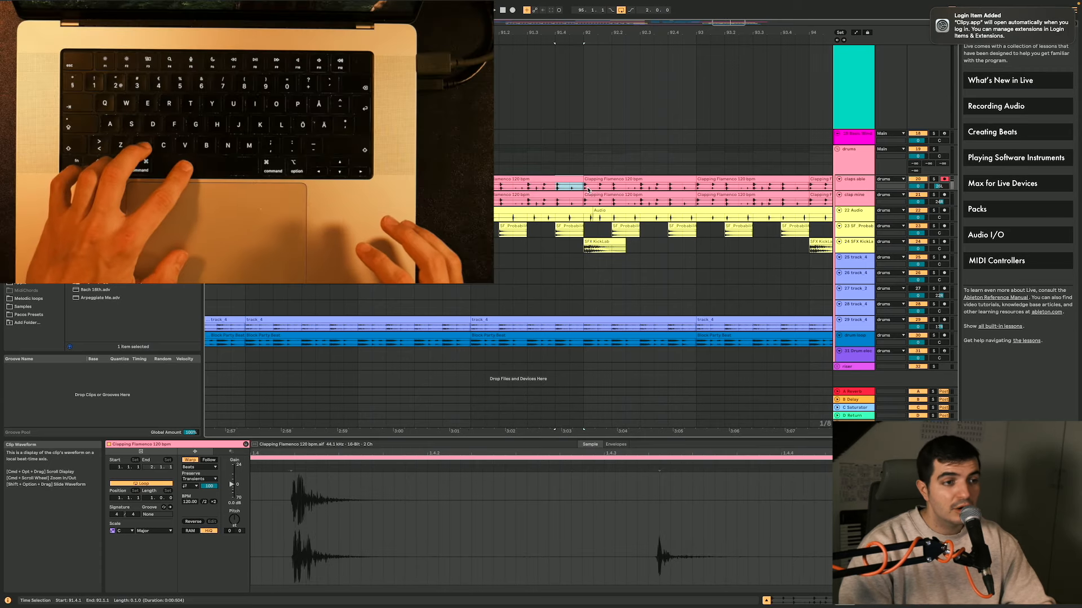
{"action": "key", "text": "space"}
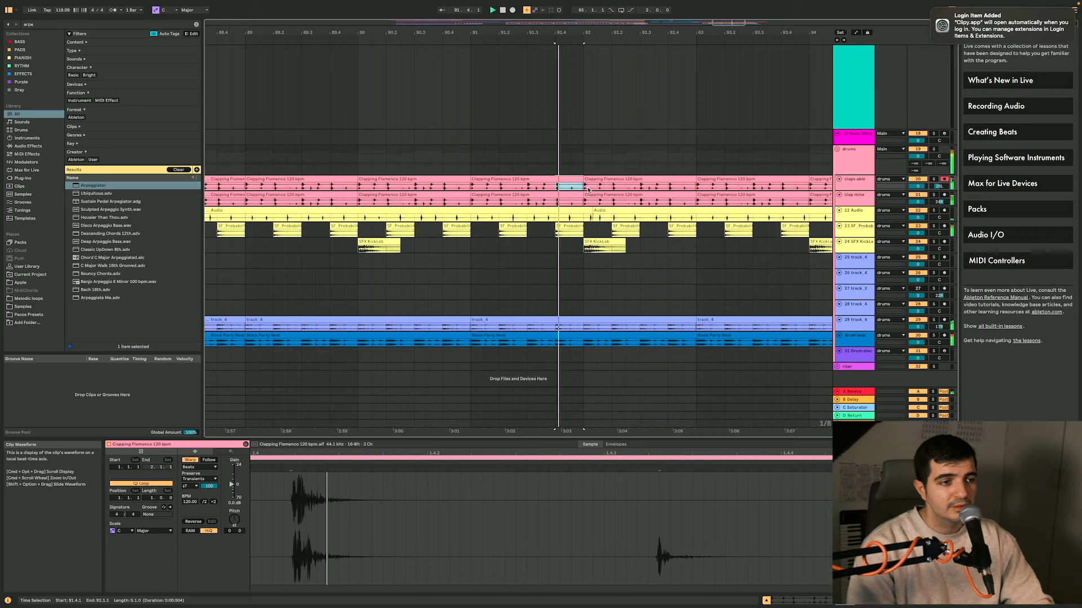
{"action": "left_click", "coordinate": [555, 188]}
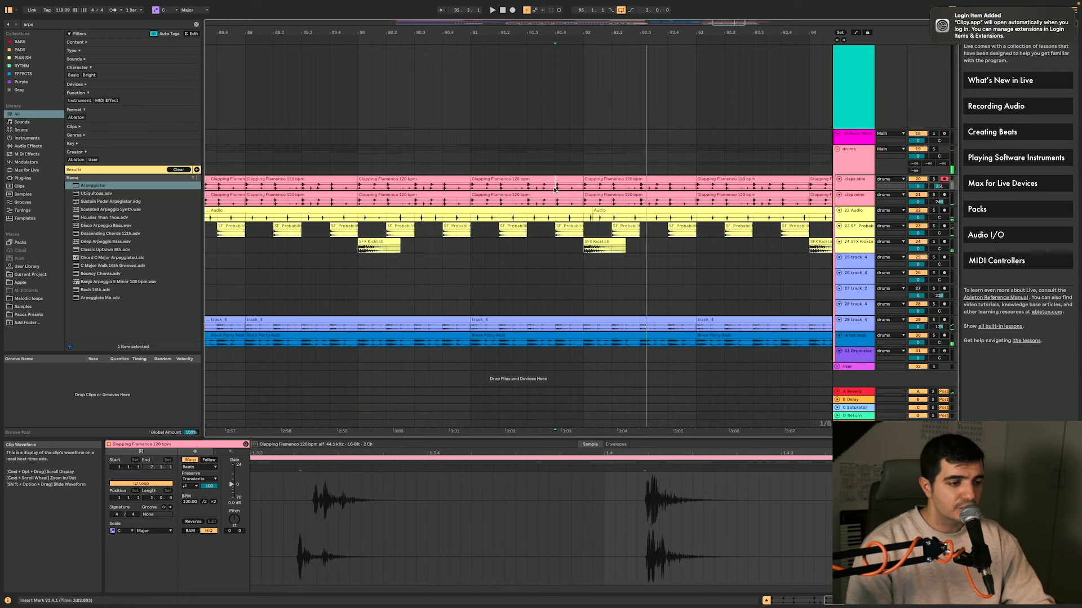
Move the SFX KickLab clip at bar 92 one sixteenth later, to 92.1.2
{"action": "scroll", "coordinate": [555, 190], "scroll_direction": "down", "scroll_amount": 10}
{"action": "scroll", "coordinate": [554, 191], "scroll_direction": "up", "scroll_amount": 12}
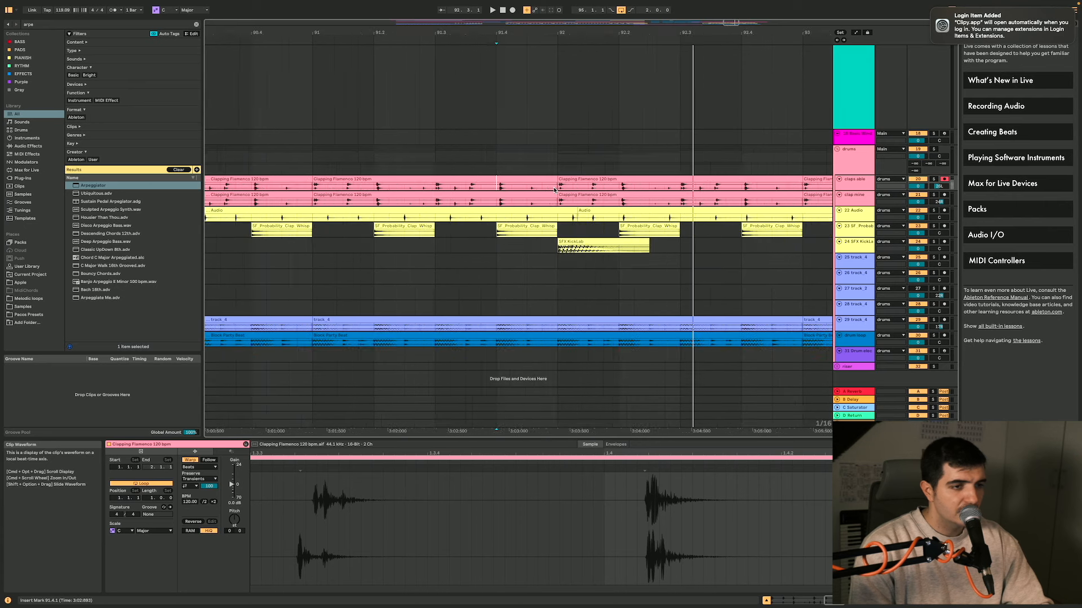
{"action": "left_click_drag", "start_coordinate": [572, 243], "coordinate": [590, 243]}
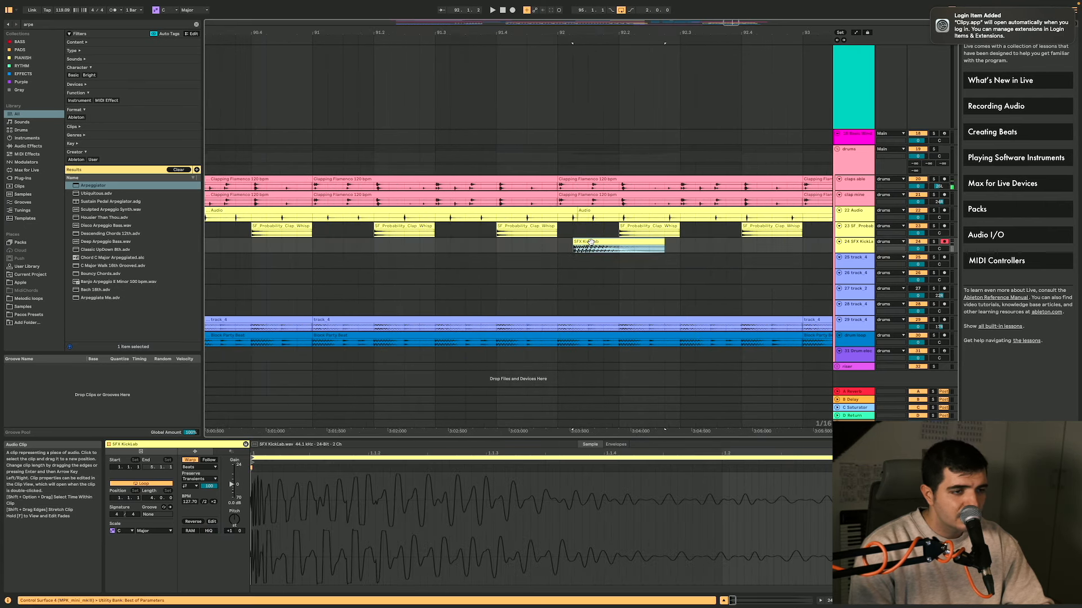
Narrow the arrangement grid to 1/256 and shift the SFX KickLab clip in fine steps back to 92.1.1
{"action": "scroll", "coordinate": [589, 242], "scroll_direction": "up", "scroll_amount": 6}
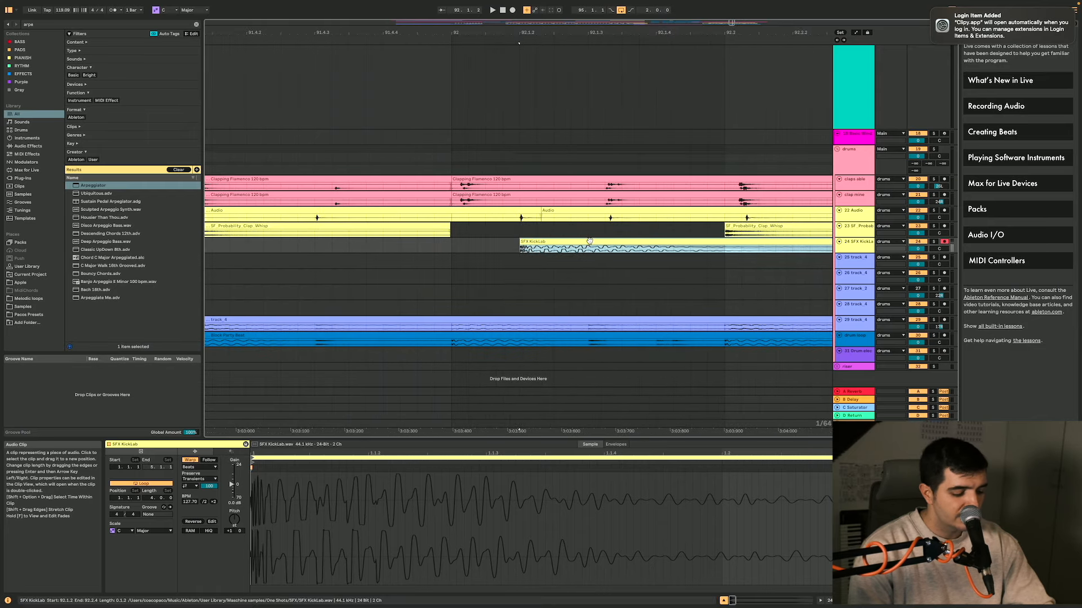
{"action": "key", "text": "super+1"}
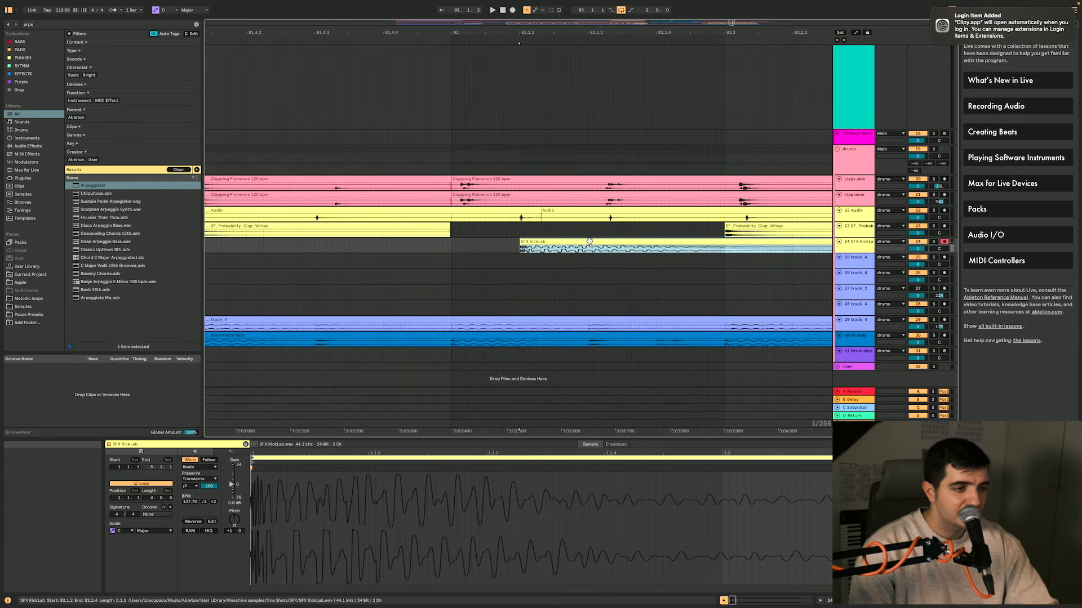
{"action": "left_click_drag", "start_coordinate": [589, 242], "coordinate": [583, 242]}
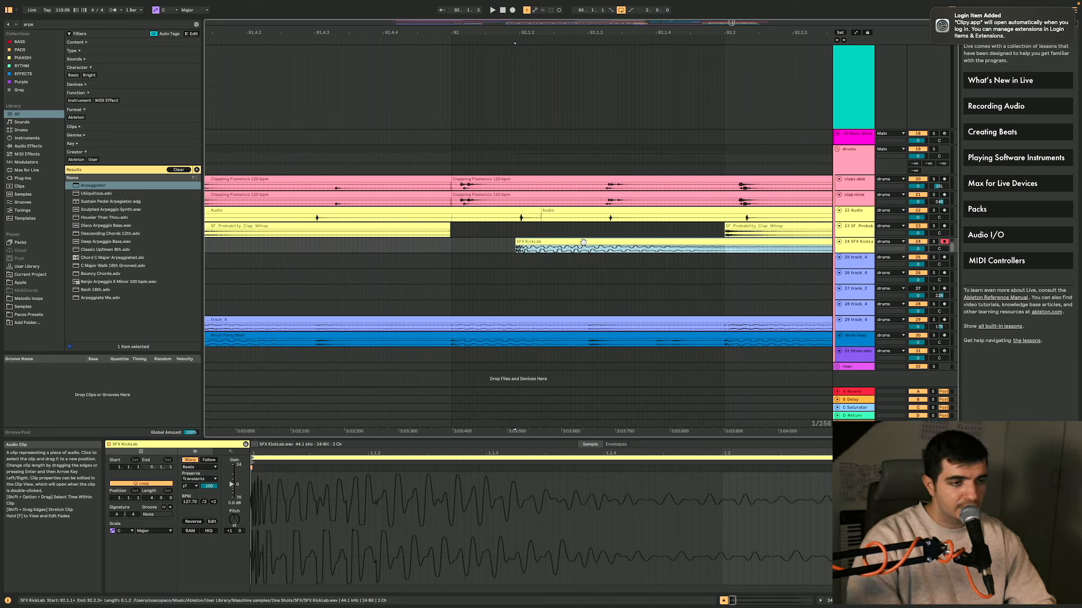
{"action": "left_click_drag", "start_coordinate": [584, 242], "coordinate": [547, 251]}
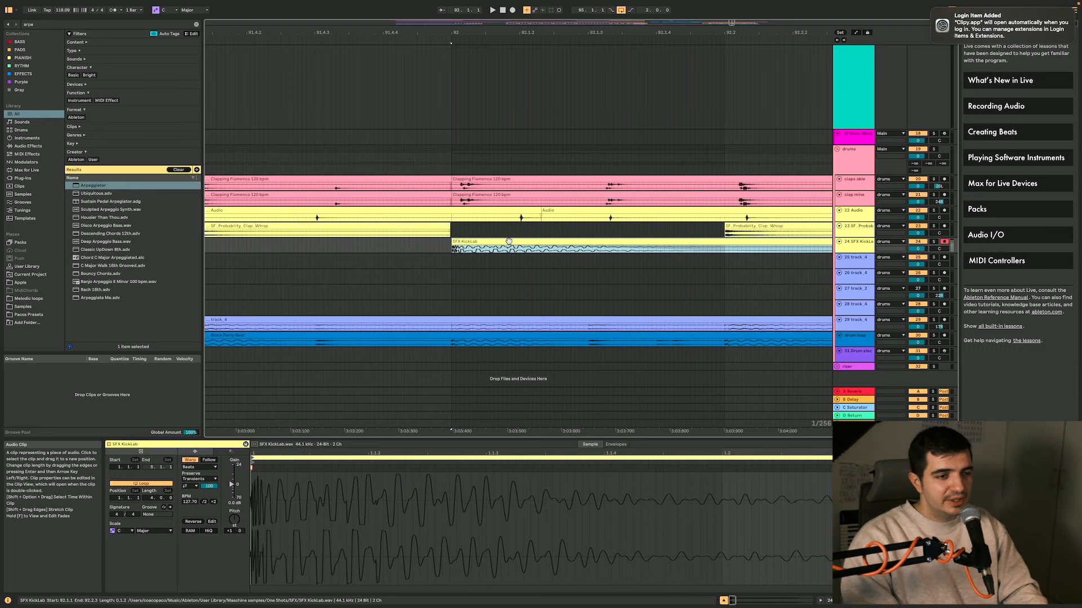
Paste a copy of the SFX KickLab clip at bar 92 on the 25 track_4 track, and delete the copy
{"action": "left_click", "coordinate": [501, 260]}
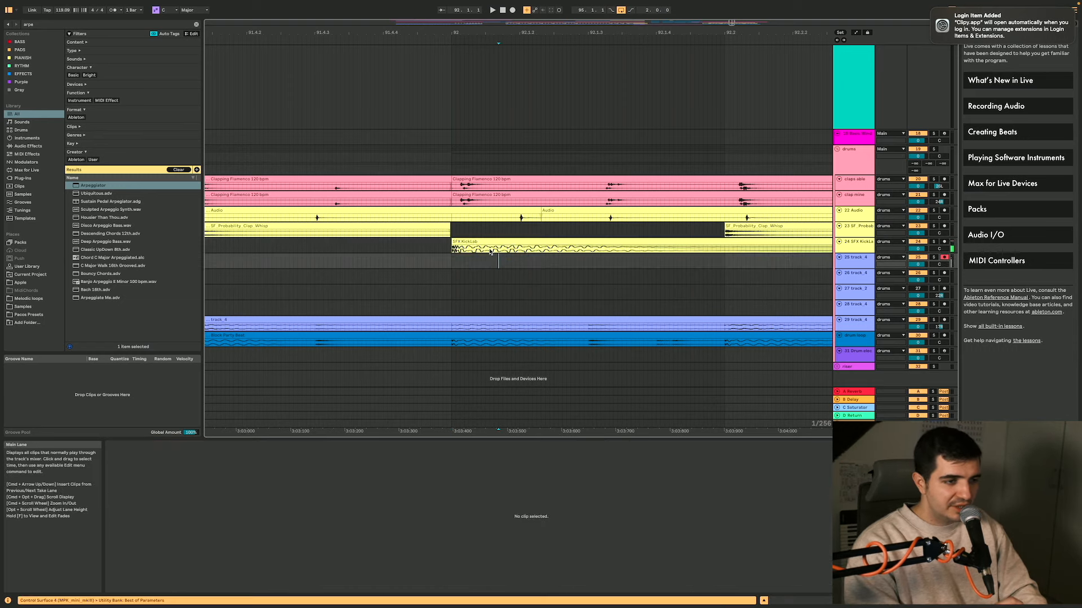
{"action": "left_click", "coordinate": [486, 241]}
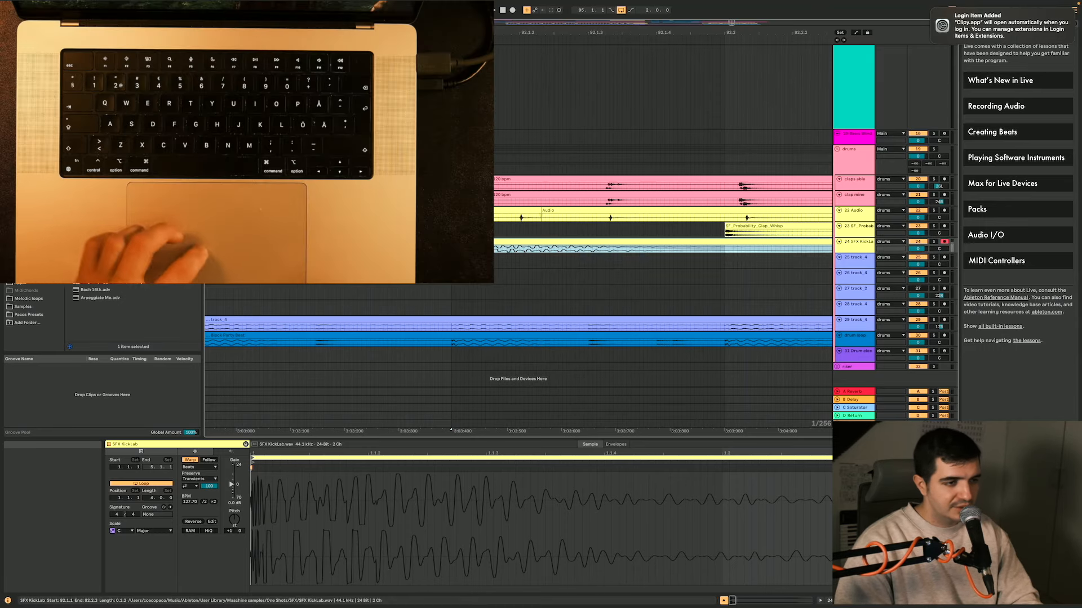
{"action": "left_click", "coordinate": [446, 261]}
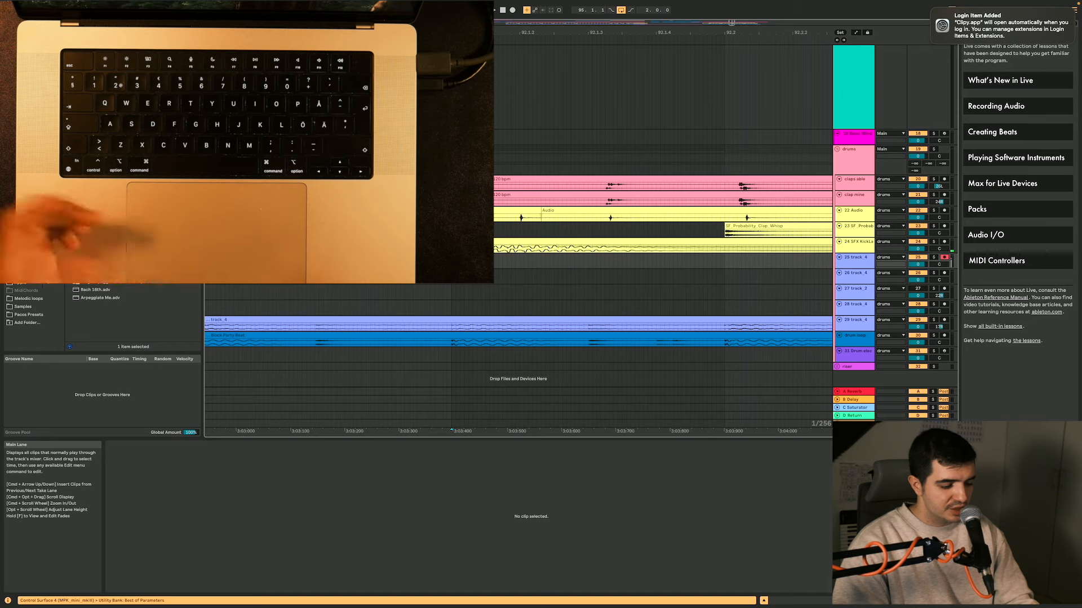
{"action": "key", "text": "super+v"}
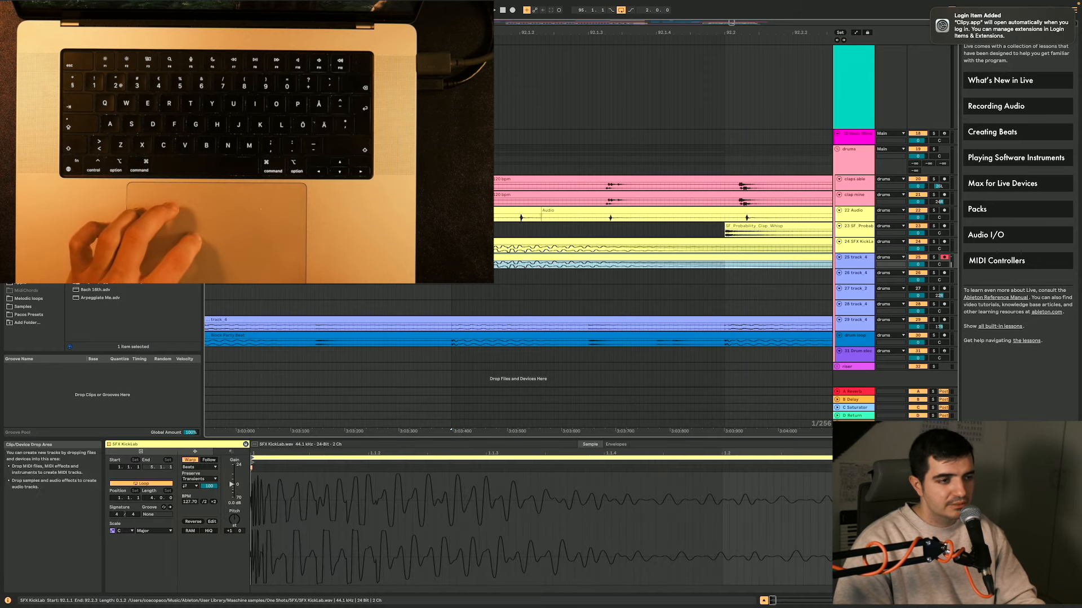
{"action": "key", "text": "Delete"}
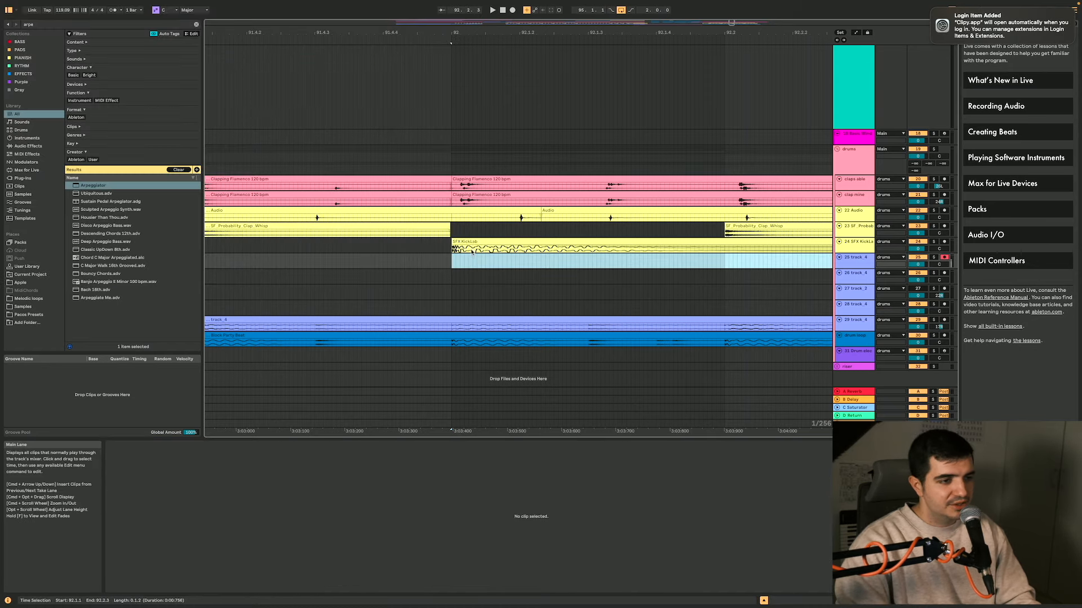
Duplicate the SFX KickLab clip directly down onto the 25 track_4 track at bar 92
{"action": "left_click", "coordinate": [470, 240]}
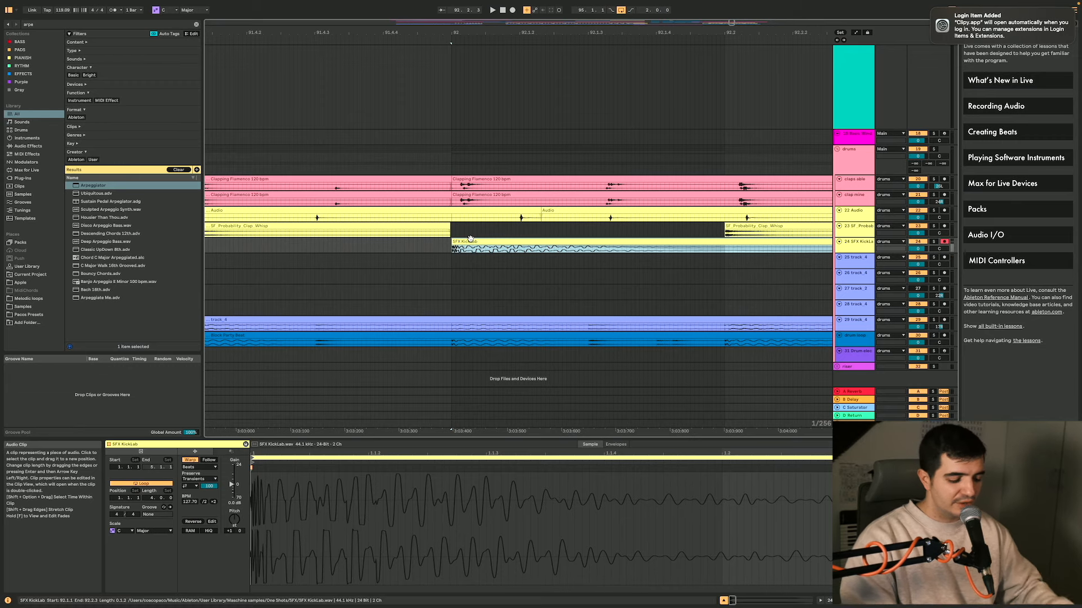
{"action": "left_click_drag", "start_coordinate": [470, 239], "coordinate": [472, 257]}
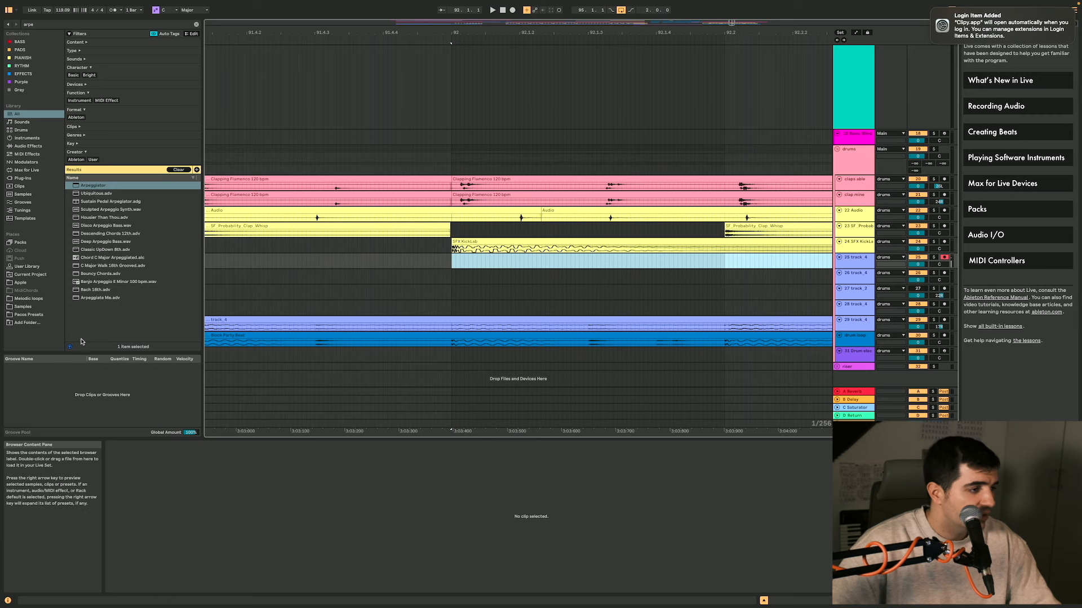
Show the custom presets folder in the browser and expand its Utilities mixing subfolder
{"action": "left_click", "coordinate": [29, 317]}
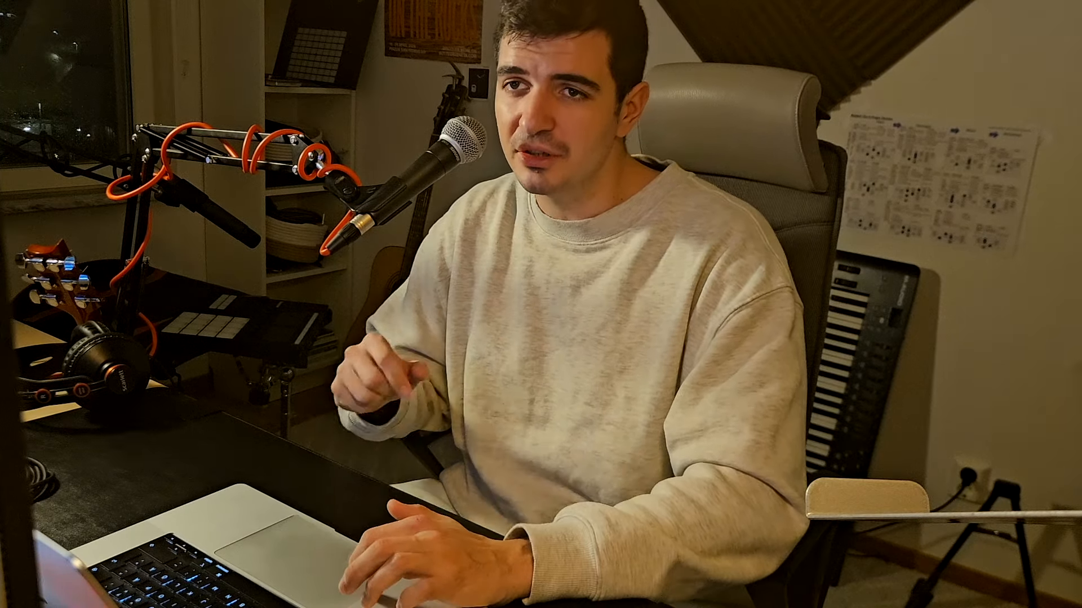
{"action": "left_click", "coordinate": [74, 84]}
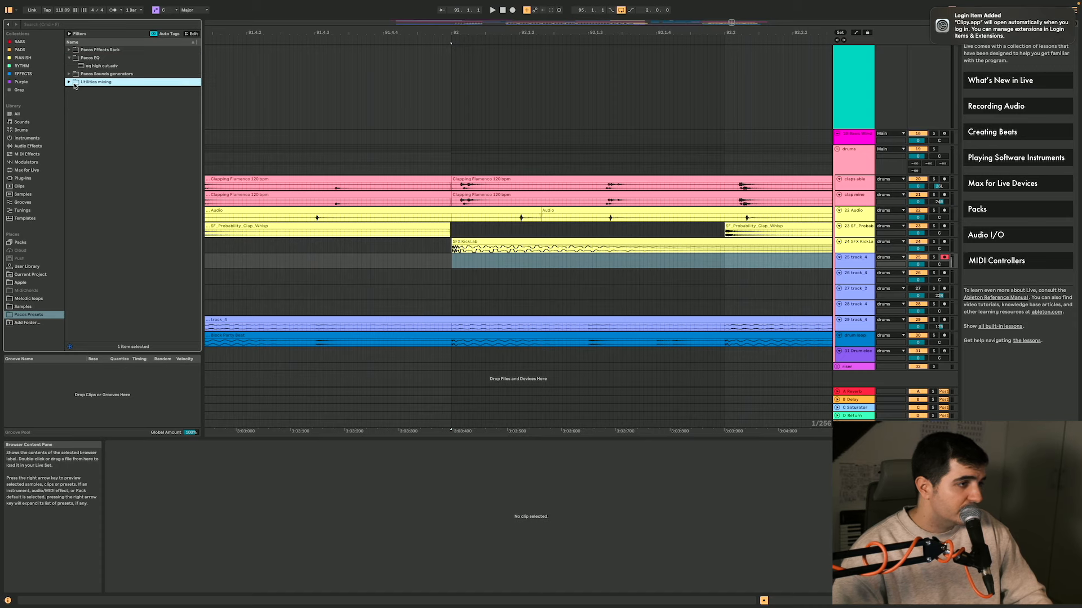
{"action": "left_click", "coordinate": [69, 83]}
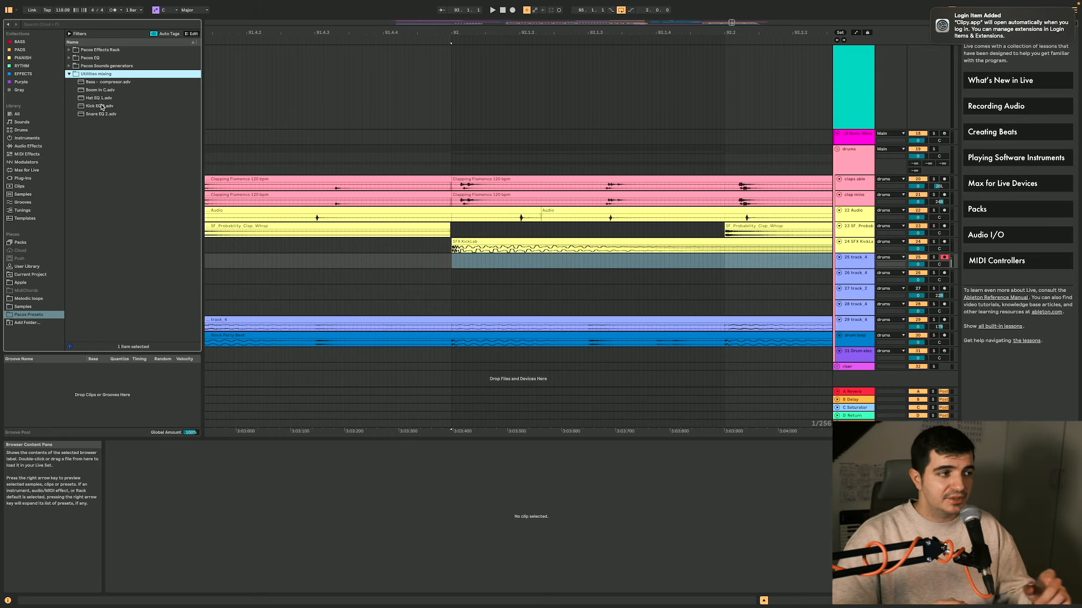
Browse the Sounds, Drums and Instruments categories of the library
{"action": "left_click", "coordinate": [20, 122]}
{"action": "left_click", "coordinate": [21, 129]}
{"action": "left_click", "coordinate": [23, 138]}
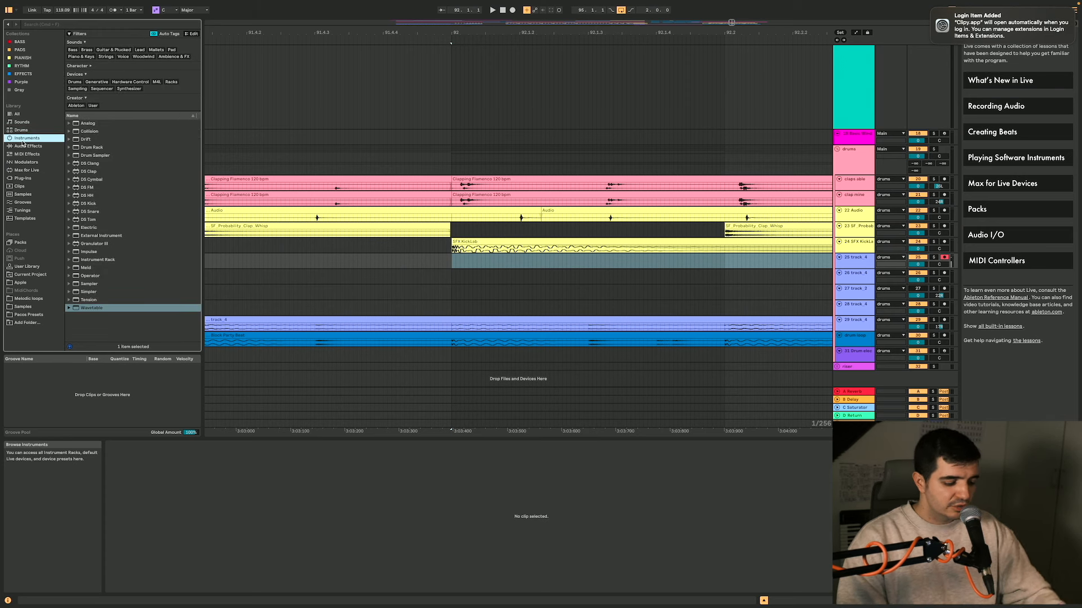
Filter the whole library by the Spacious, Percussion and Instrument tags, and remove the filters again
{"action": "key", "text": "super+f"}
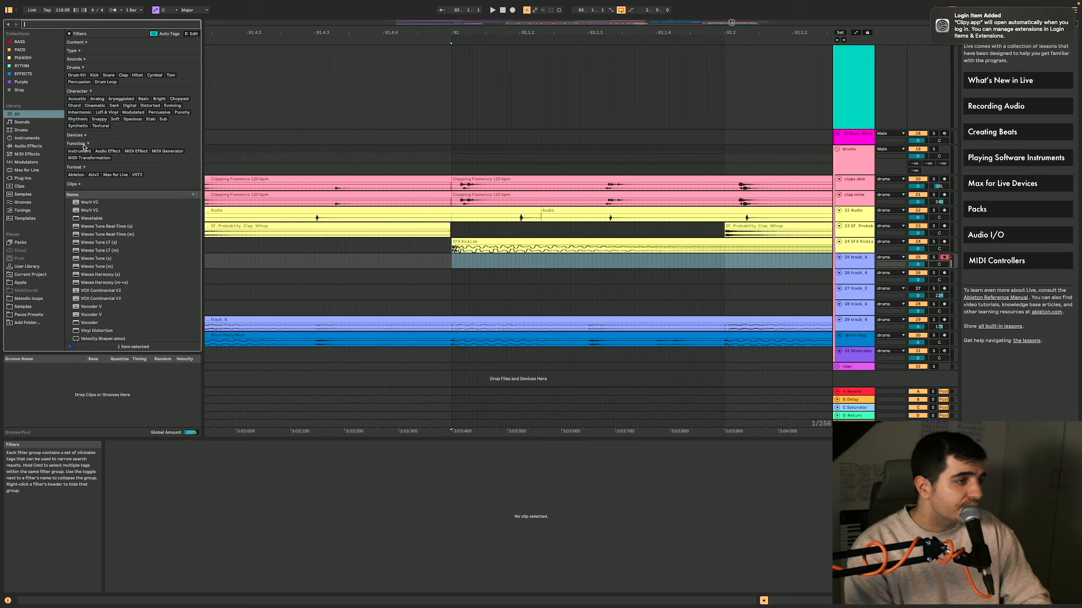
{"action": "left_click", "coordinate": [133, 120]}
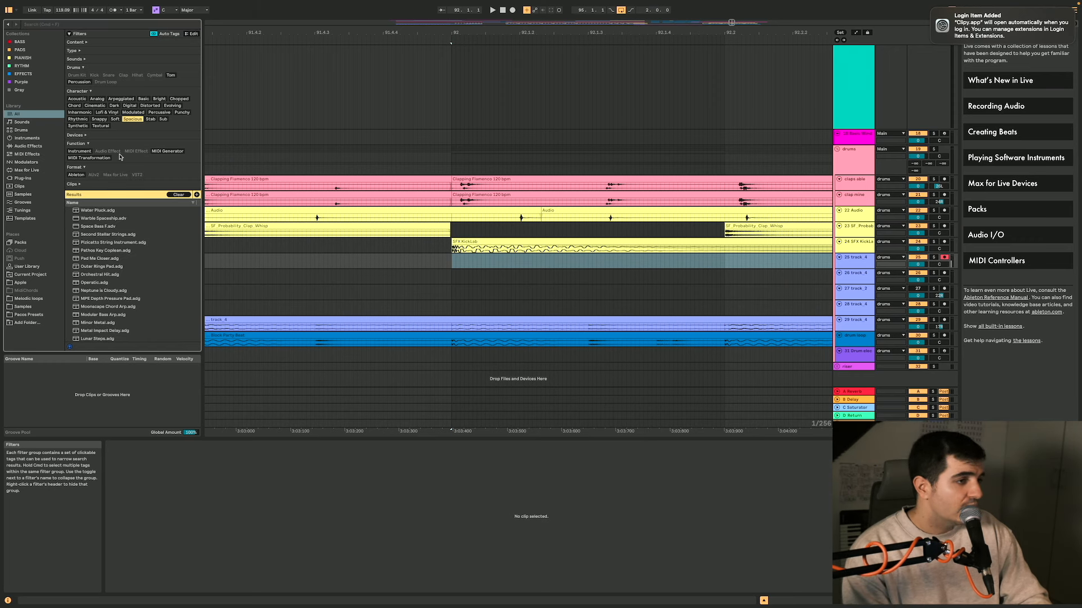
{"action": "left_click", "coordinate": [79, 83]}
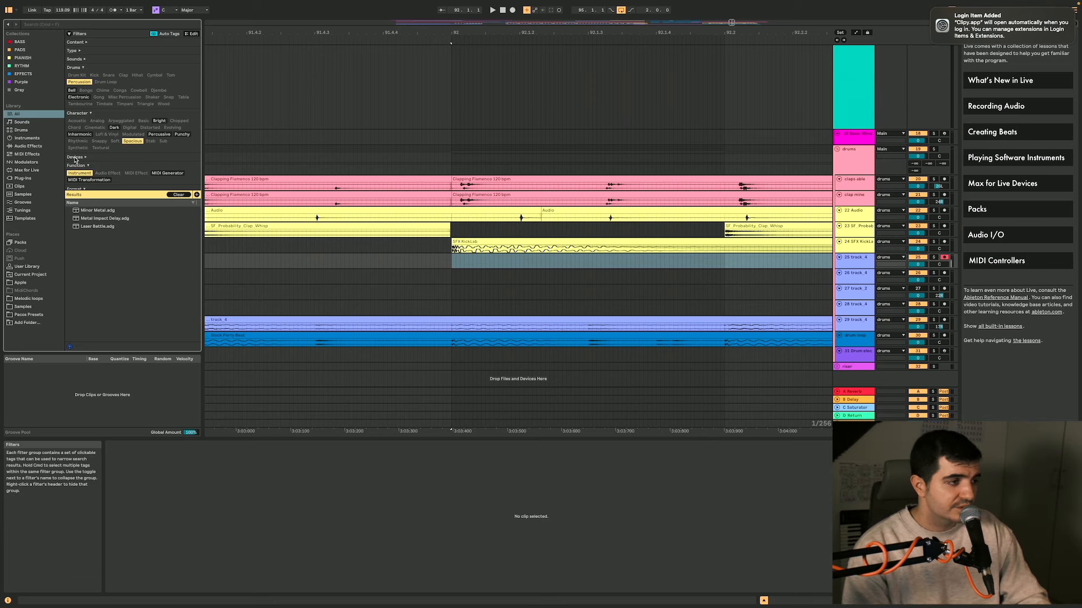
{"action": "left_click", "coordinate": [133, 141]}
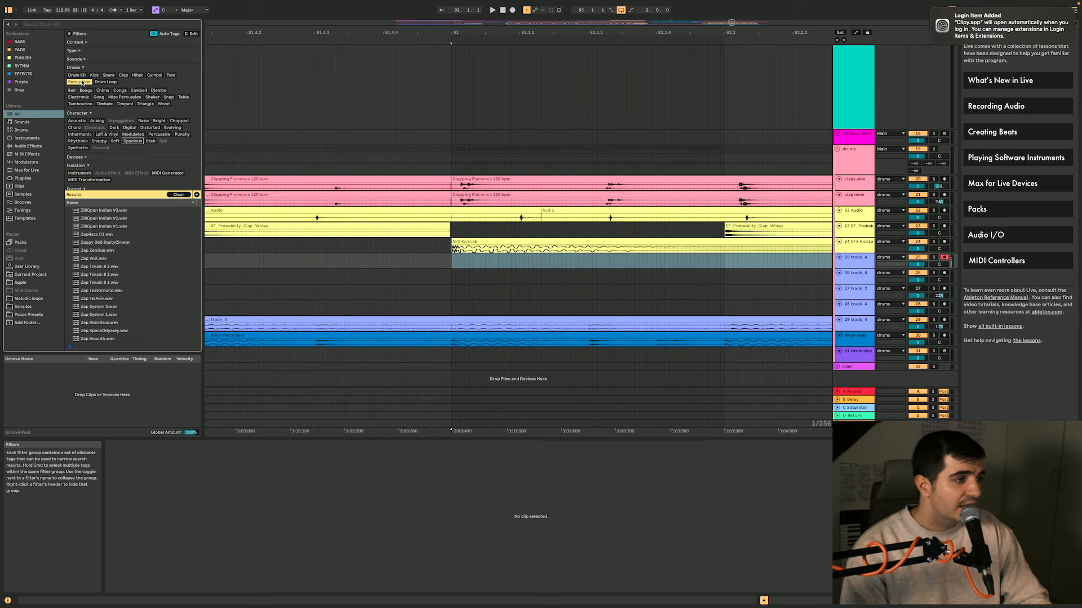
{"action": "left_click", "coordinate": [81, 82]}
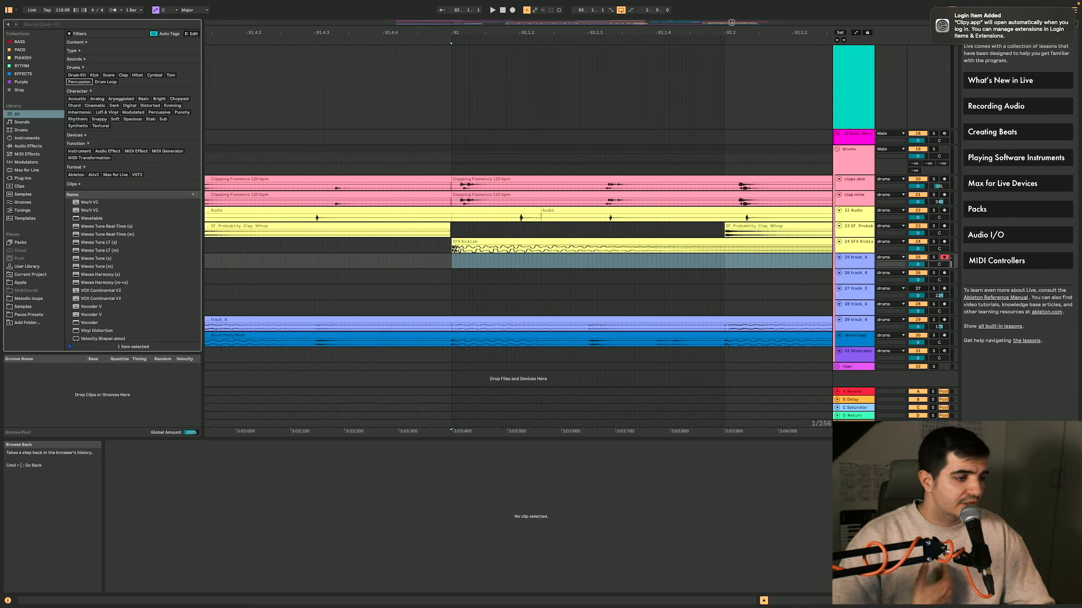
Create a new Live Set
{"action": "left_click", "coordinate": [48, 5]}
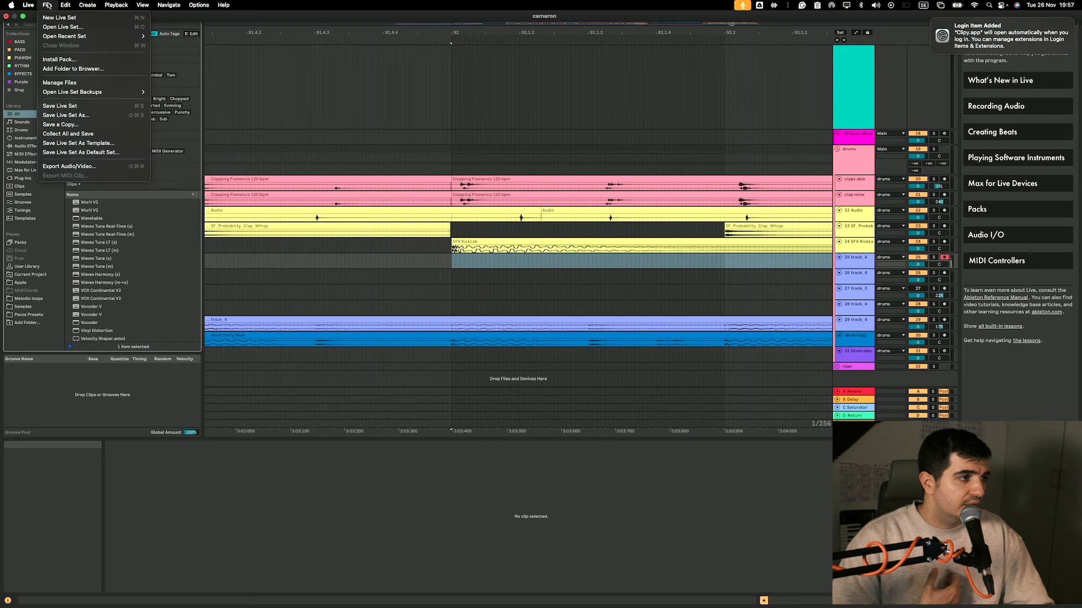
{"action": "left_click", "coordinate": [56, 20]}
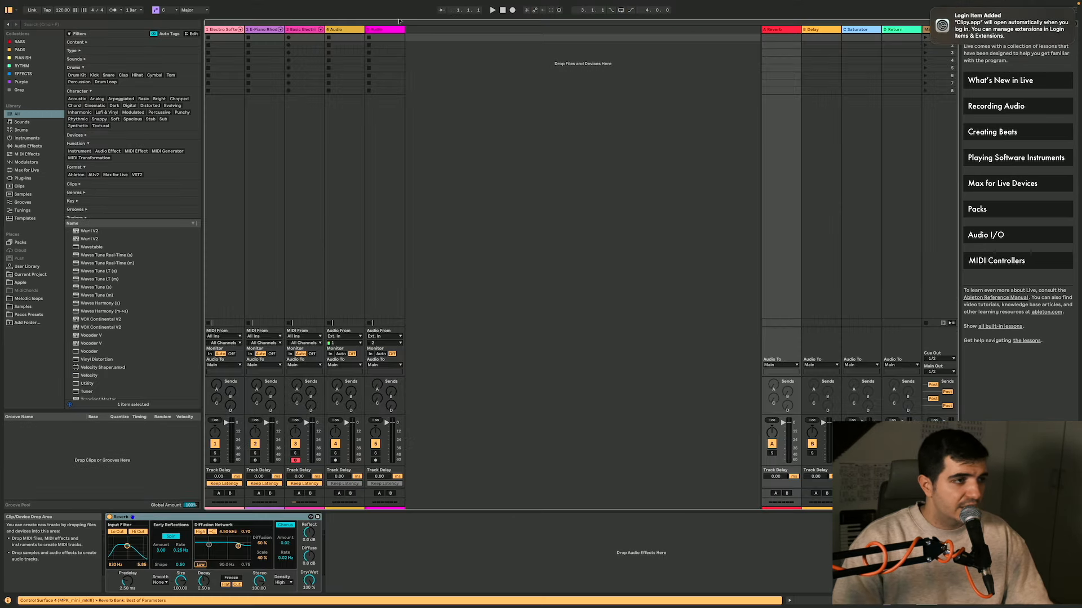
Select the first track, Electro Softer, and adjust the Kick 1 tune and Punchy macros of its drum rack
{"action": "left_click", "coordinate": [220, 30]}
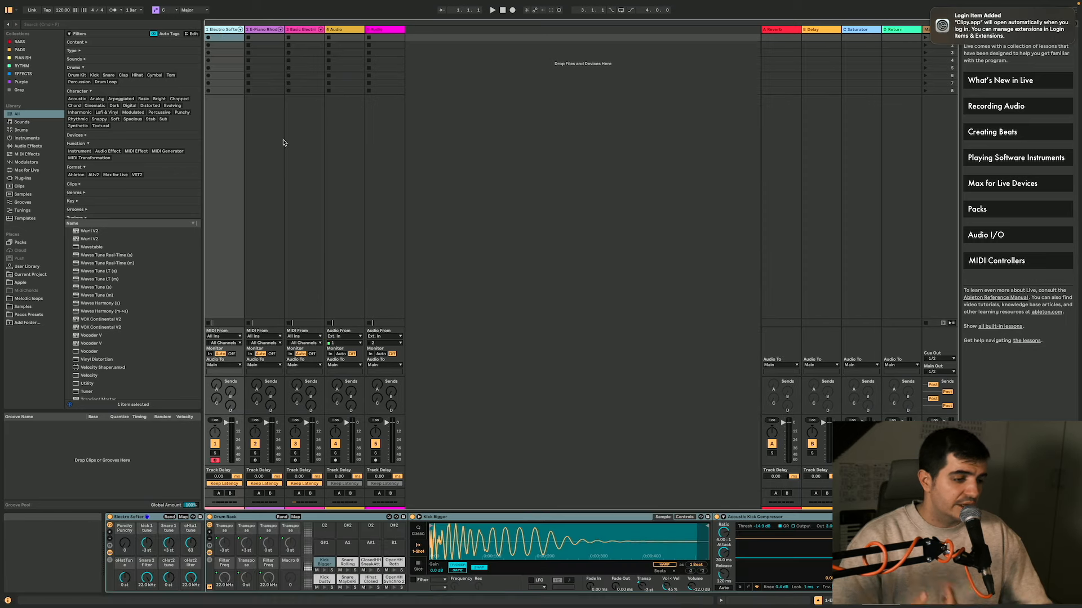
{"action": "left_click_drag", "start_coordinate": [147, 543], "coordinate": [146, 536]}
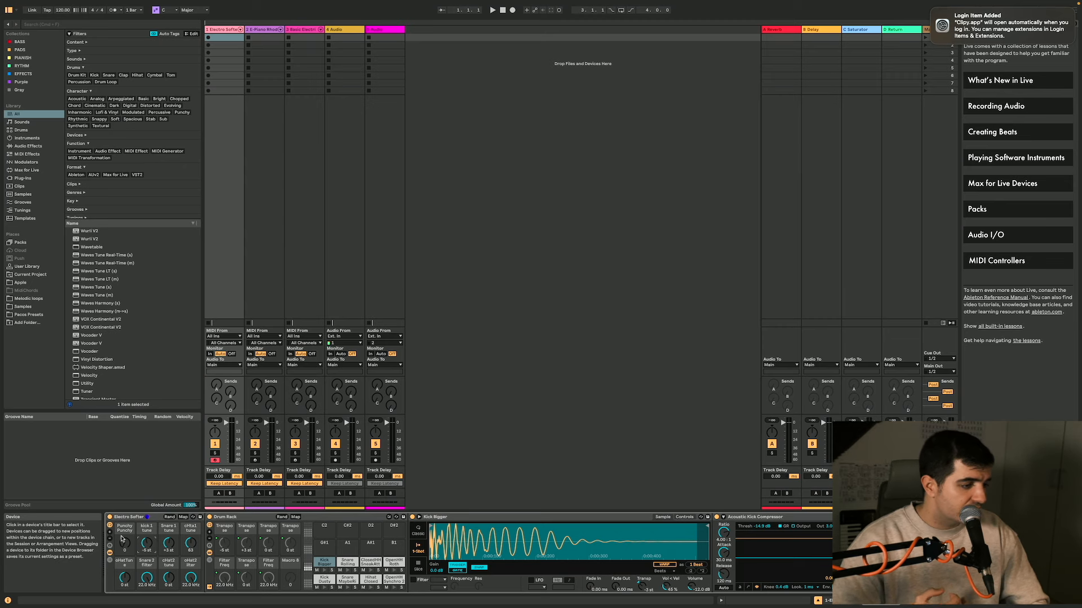
{"action": "mouse_move", "coordinate": [124, 542]}
{"action": "left_mouse_down"}
{"action": "mouse_move", "coordinate": [124, 530]}
{"action": "mouse_move", "coordinate": [124, 564]}
{"action": "left_mouse_up"}
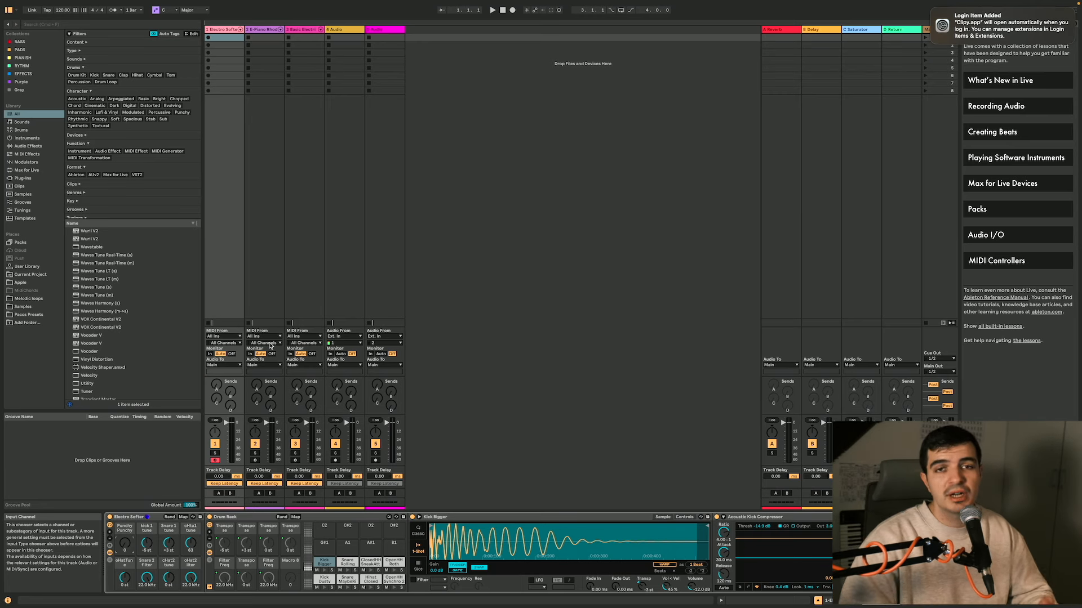
Rename the fourth track, Audio, as Voice
{"action": "left_click", "coordinate": [299, 180]}
{"action": "left_click", "coordinate": [332, 192]}
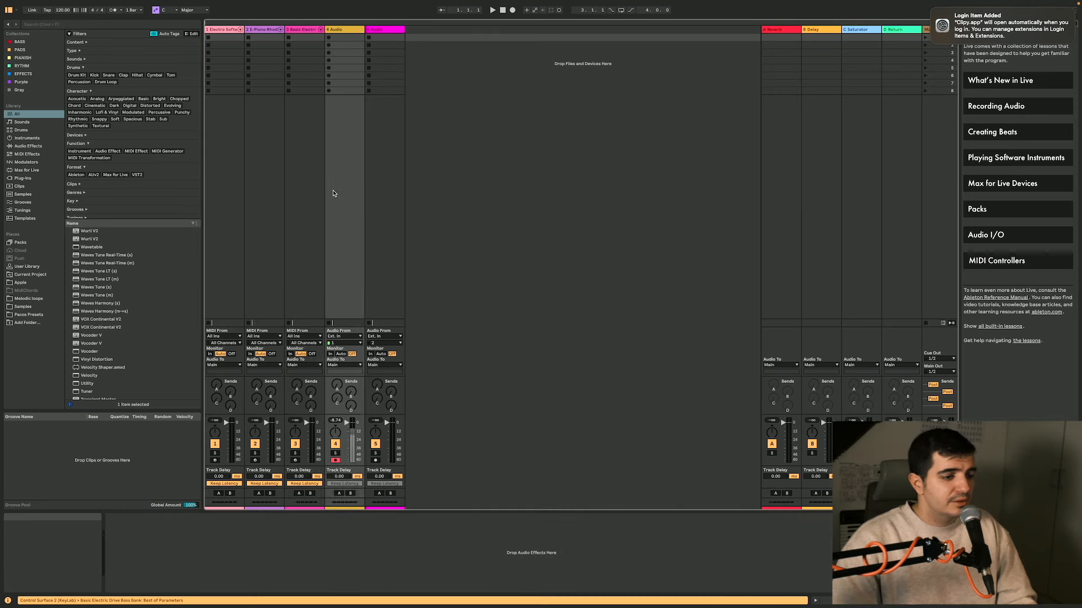
{"action": "left_click", "coordinate": [340, 32]}
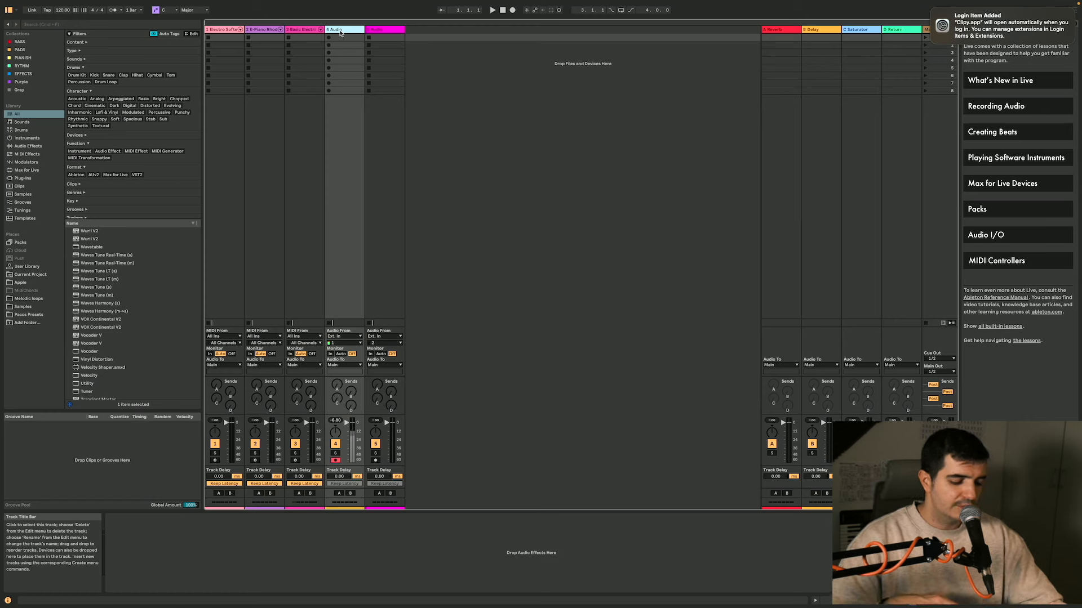
{"action": "key", "text": "super+r"}
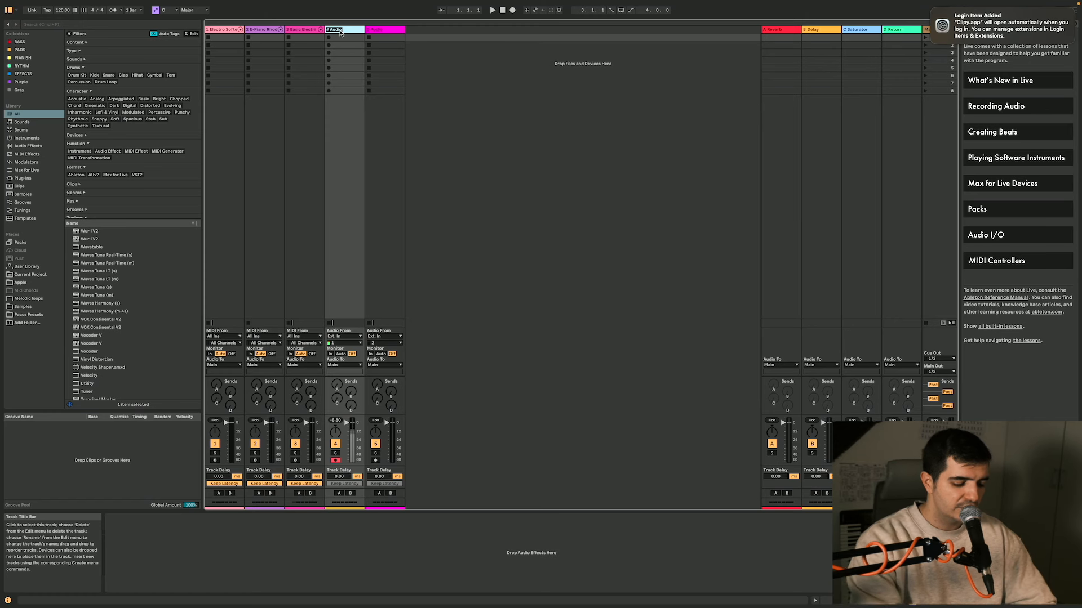
{"action": "type", "text": "V"}
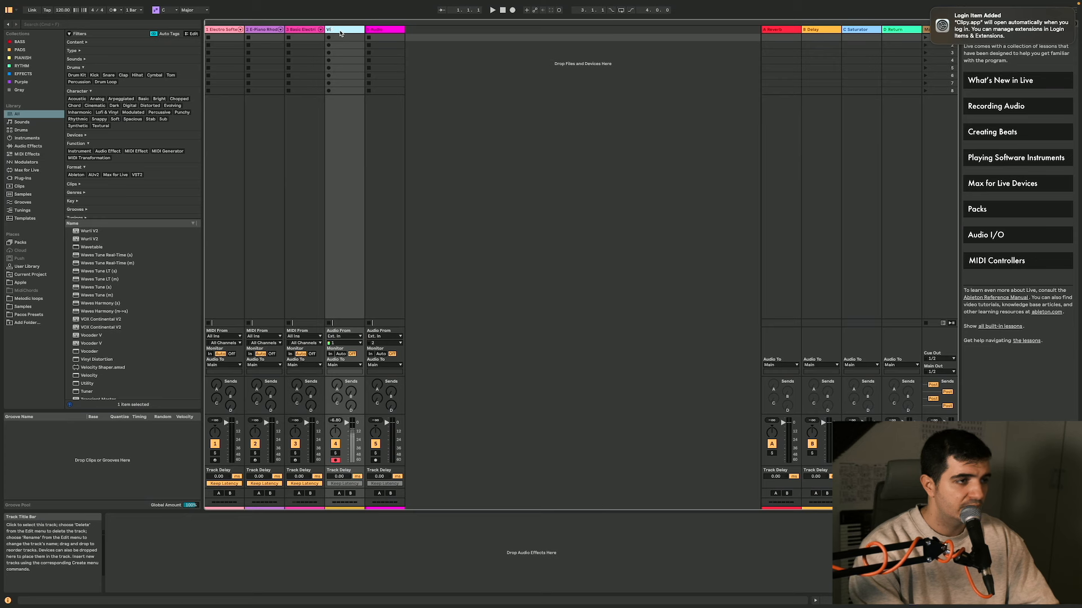
{"action": "type", "text": "oice"}
{"action": "key", "text": "Return"}
Load the Voice Enhancer rack from the effects rack folder of the custom presets onto the Voice track
{"action": "left_click", "coordinate": [28, 314]}
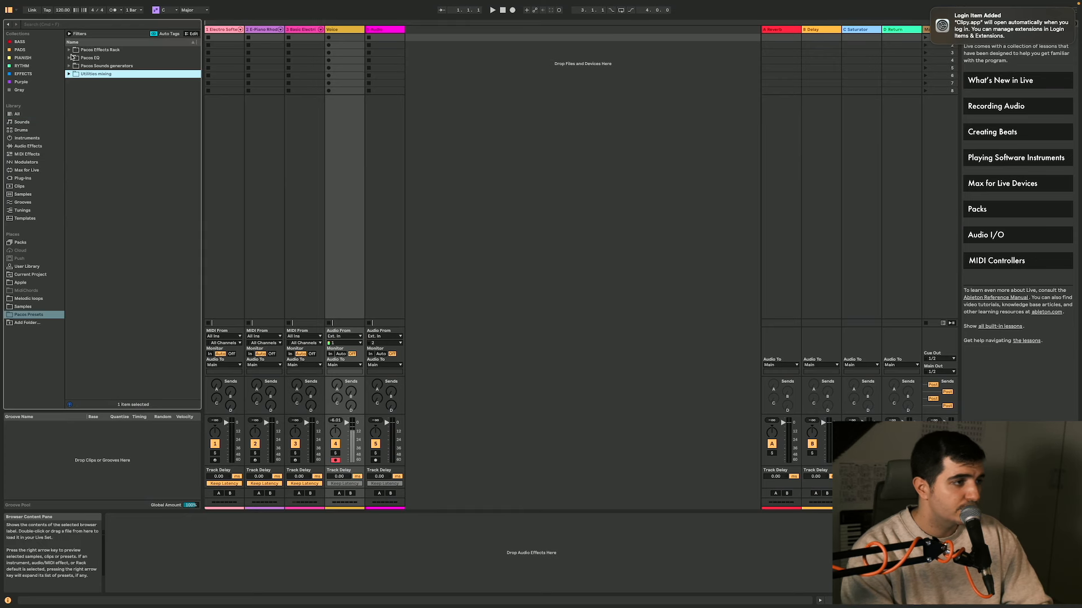
{"action": "left_click", "coordinate": [70, 49]}
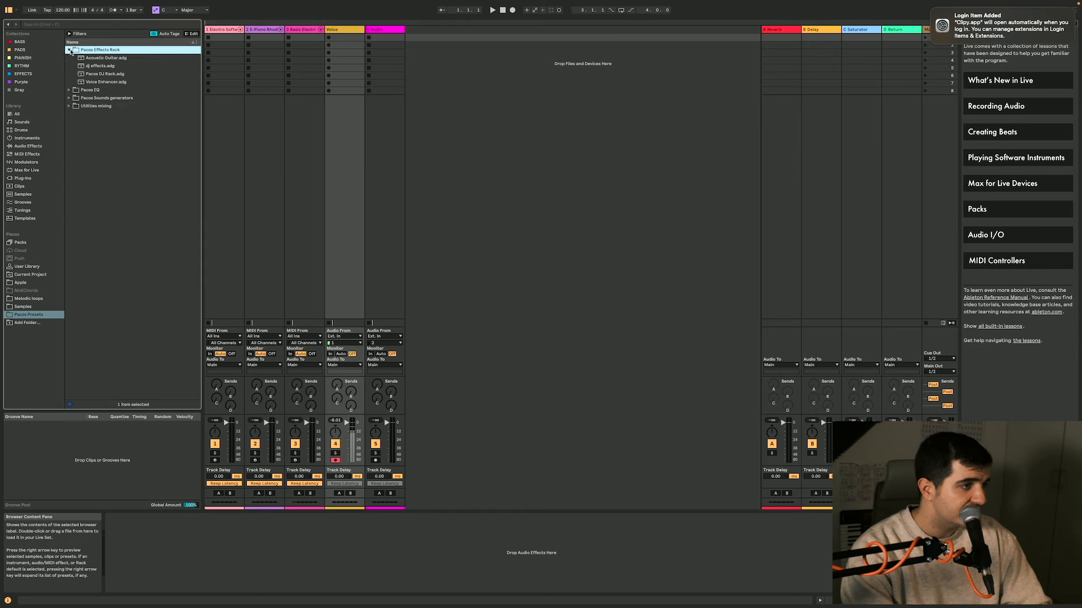
{"action": "left_click", "coordinate": [100, 82]}
{"action": "left_click_drag", "start_coordinate": [100, 83], "coordinate": [350, 541]}
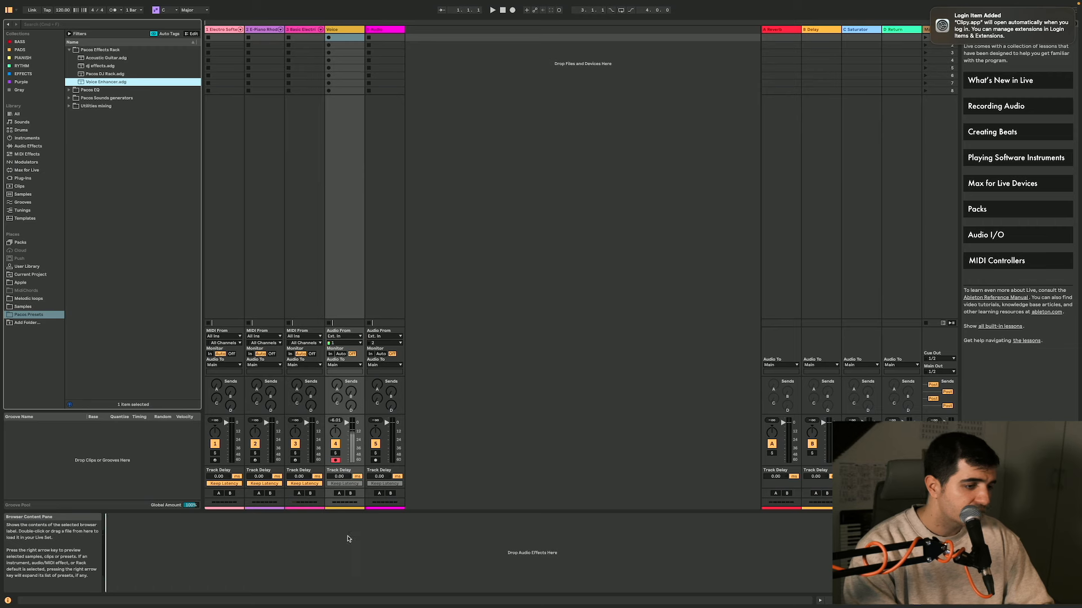
Search the library for "auto sh" and add Auto Shift to the Voice track's rack
{"action": "left_click", "coordinate": [85, 25]}
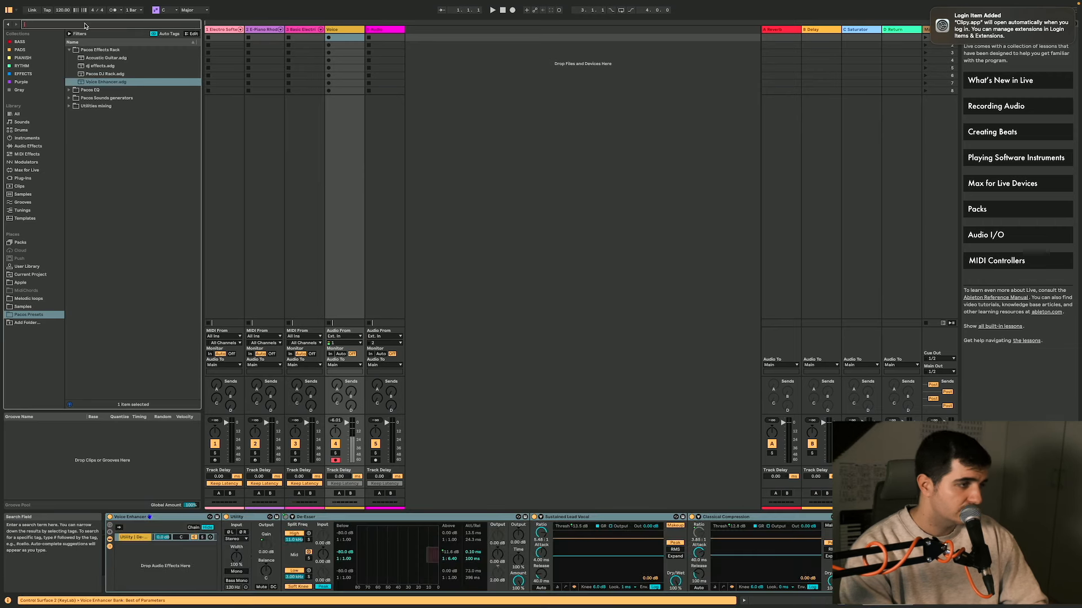
{"action": "type", "text": "auto"}
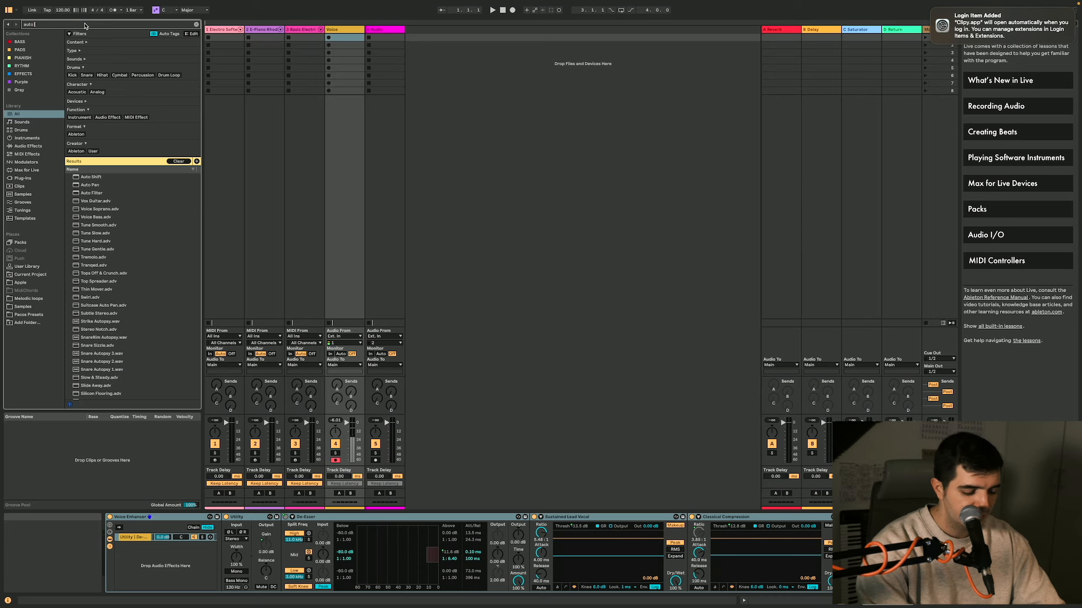
{"action": "type", "text": " sh"}
{"action": "key", "text": "Down"}
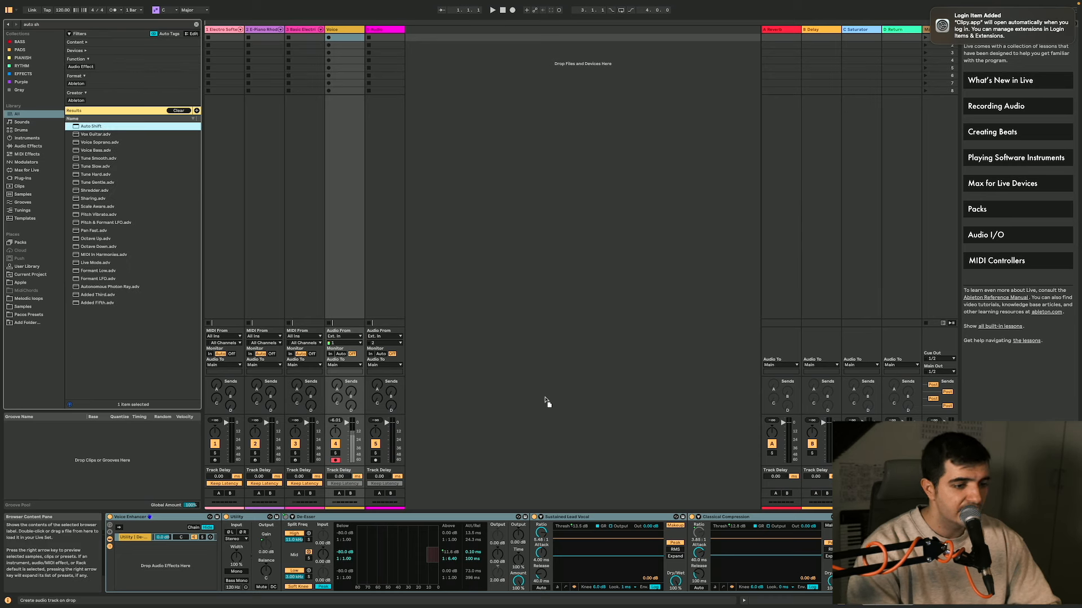
{"action": "key", "text": "Return"}
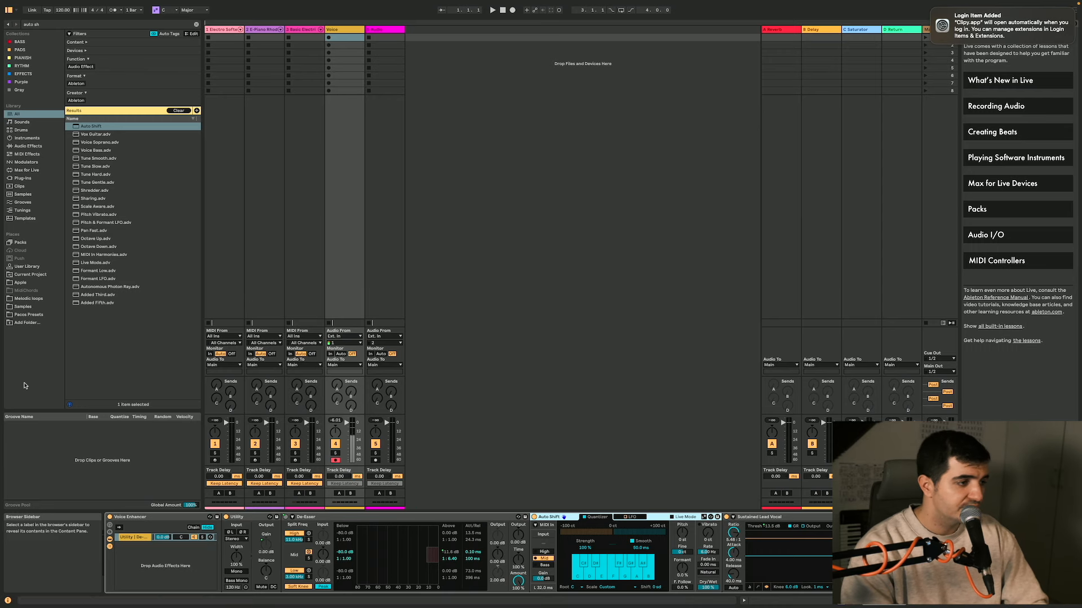
Save the modified rack to the custom presets folder as Voice Enhancer Autoshift
{"action": "left_click", "coordinate": [29, 314]}
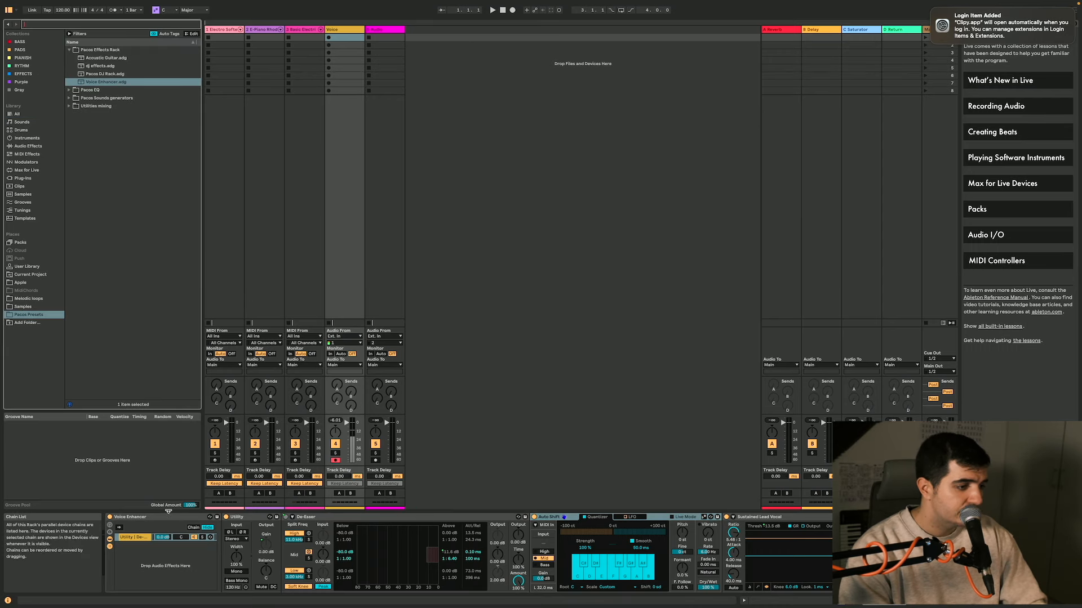
{"action": "left_click_drag", "start_coordinate": [169, 520], "coordinate": [112, 117]}
{"action": "key", "text": "Return"}
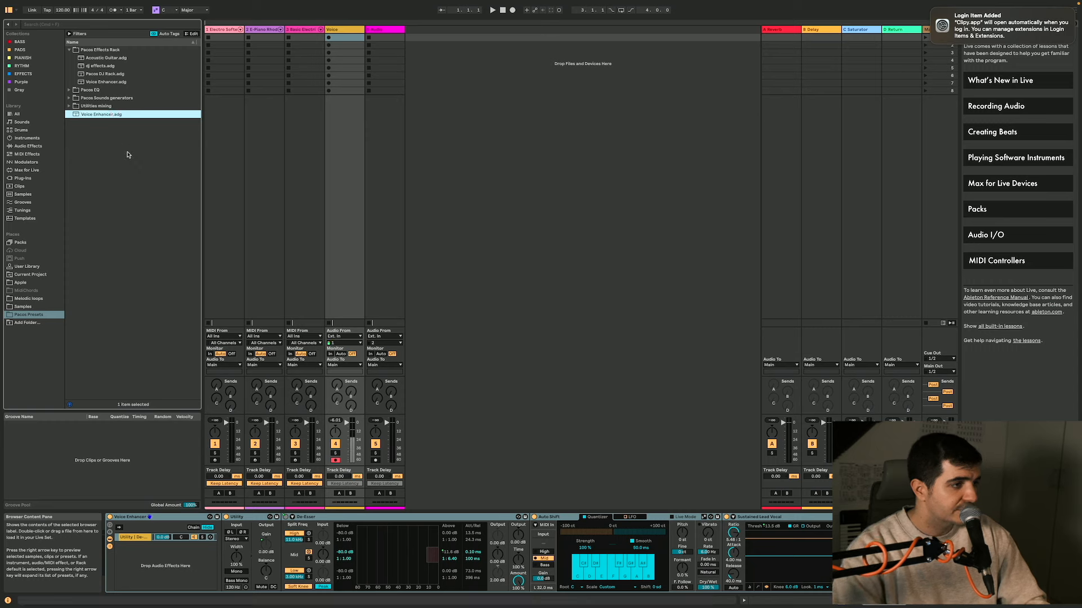
{"action": "type", "text": "Autoshift"}
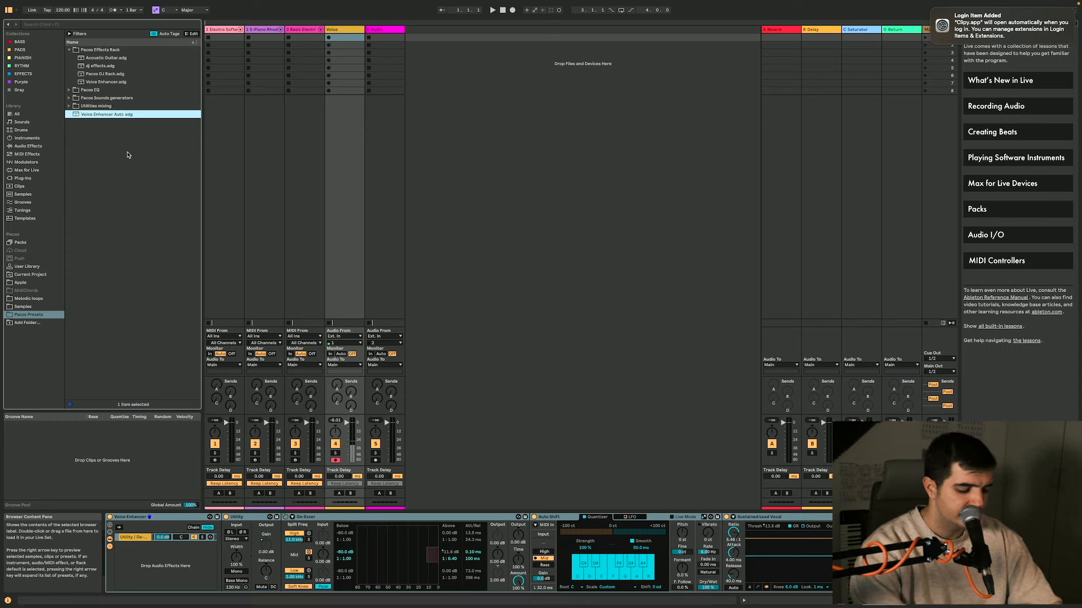
{"action": "key", "text": "Return"}
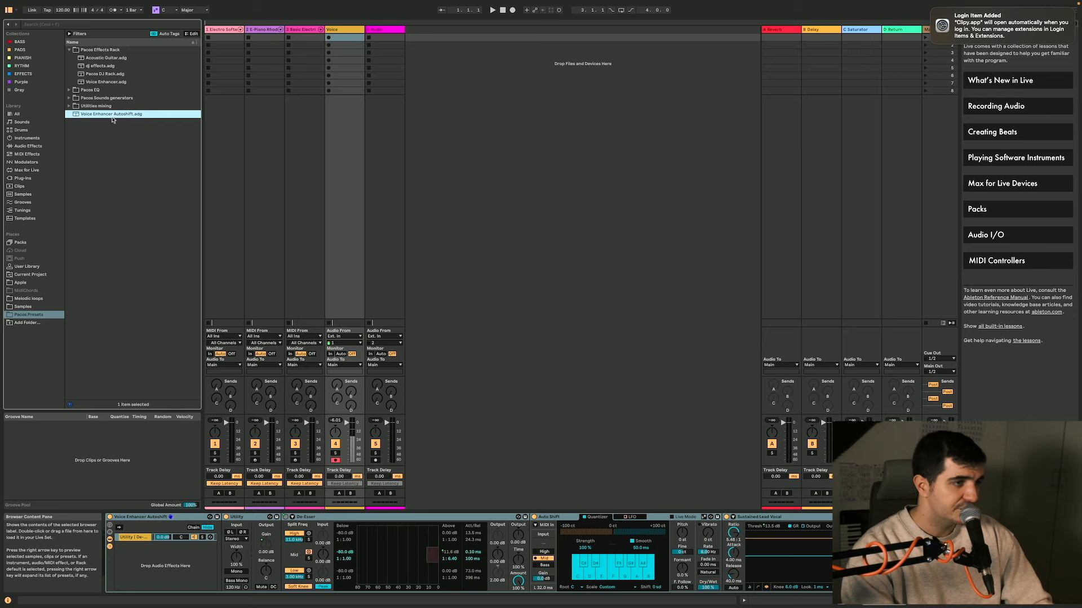
Load the Voice Enhancer Autoshift preset onto the fifth track and file the preset in the effects rack folder
{"action": "left_click", "coordinate": [381, 29]}
{"action": "left_click_drag", "start_coordinate": [80, 114], "coordinate": [338, 559]}
{"action": "scroll", "coordinate": [585, 564], "scroll_direction": "right", "scroll_amount": 6}
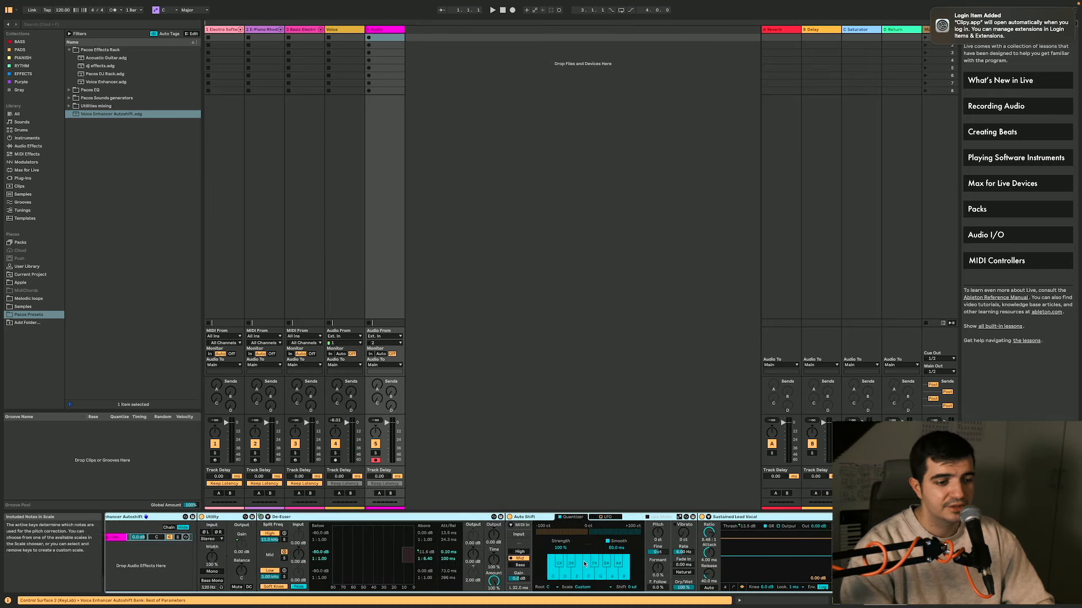
{"action": "scroll", "coordinate": [585, 564], "scroll_direction": "left", "scroll_amount": 6}
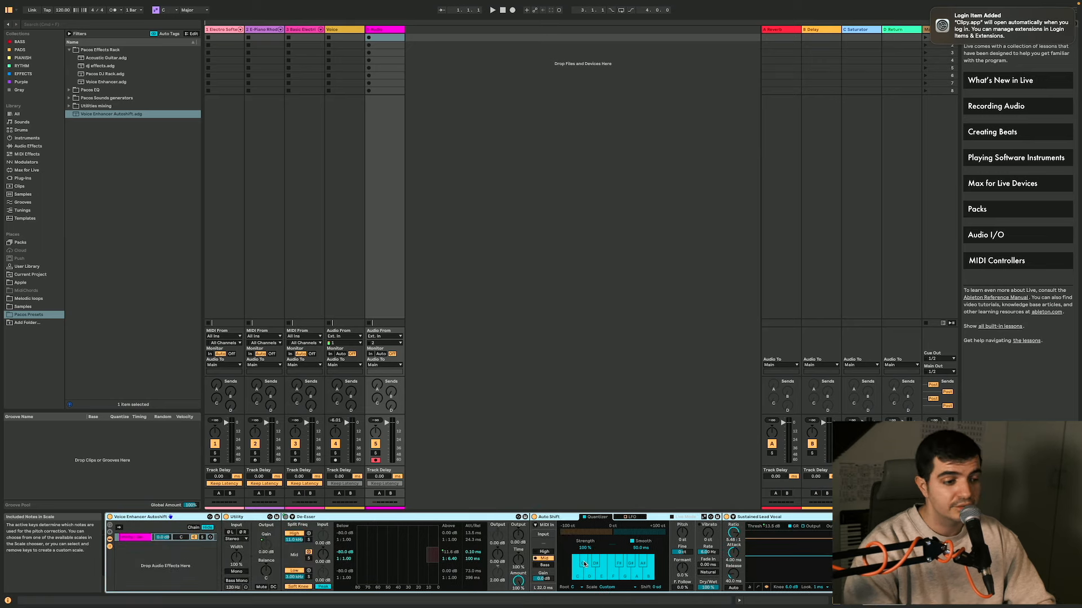
{"action": "left_click", "coordinate": [114, 114]}
{"action": "left_click_drag", "start_coordinate": [100, 58], "coordinate": [100, 59]}
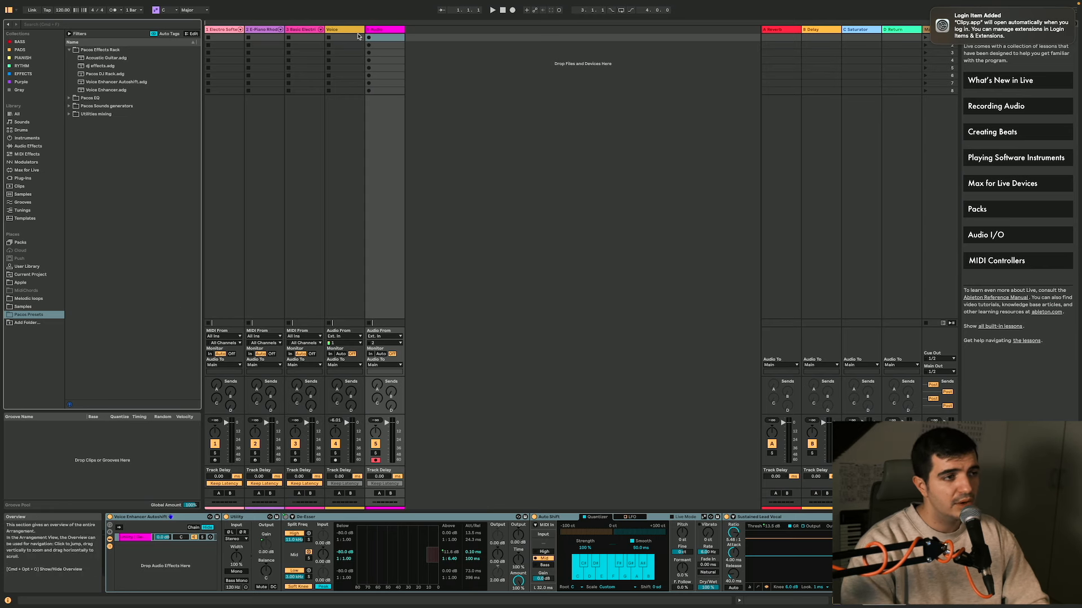
Delete the Voice track and rename the remaining audio track as Voice in
{"action": "left_click", "coordinate": [339, 31]}
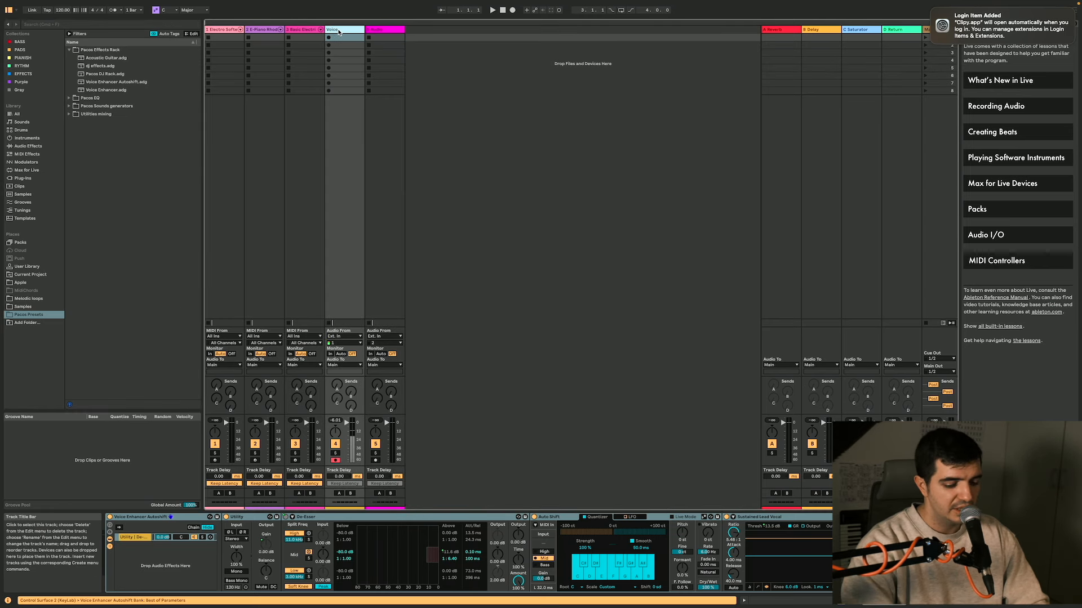
{"action": "key", "text": "Delete"}
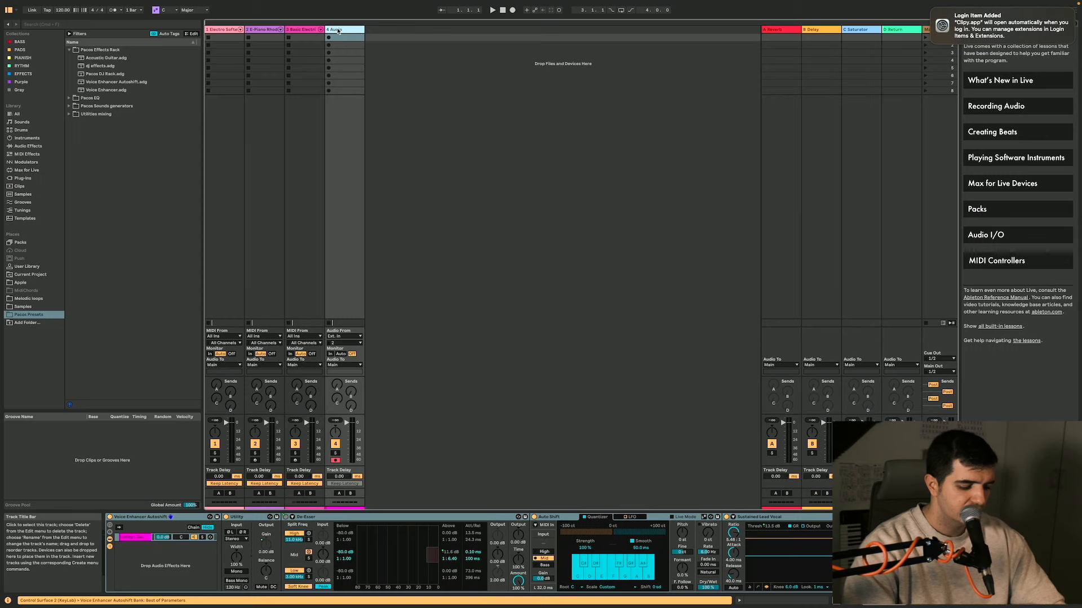
{"action": "key", "text": "ctrl+r"}
{"action": "type", "text": "Voice in"}
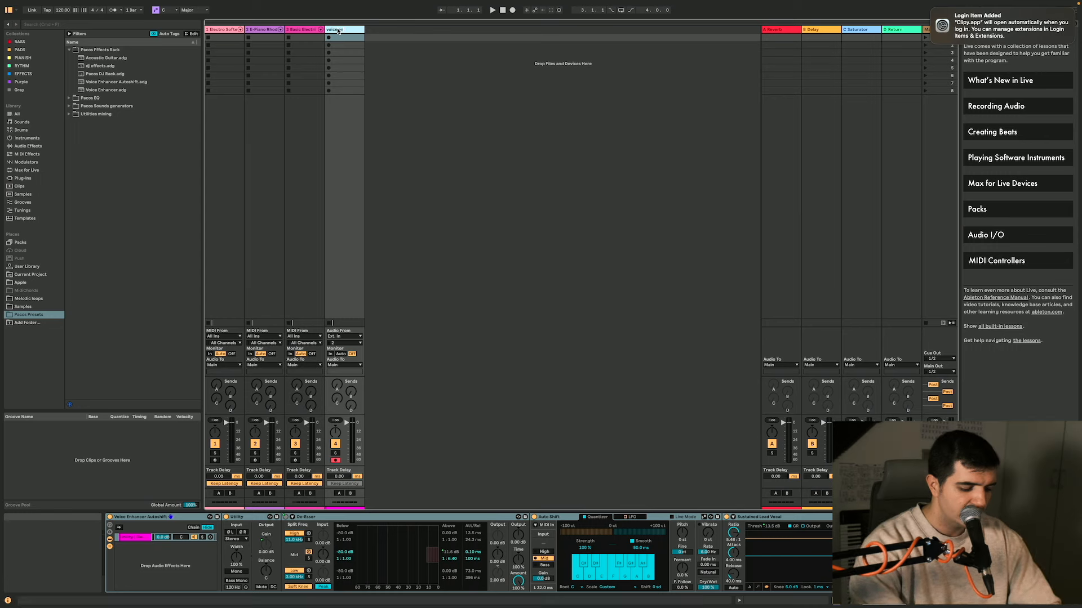
{"action": "key", "text": "Return"}
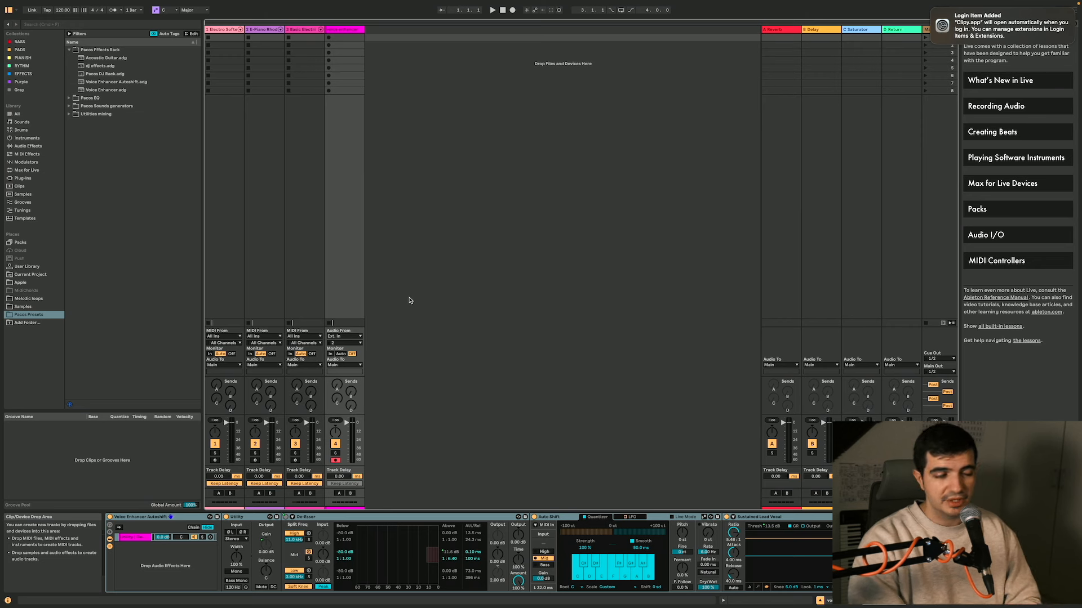
Save the Live Set as a template named Default template and make it the default Live Set
{"action": "left_click", "coordinate": [47, 5]}
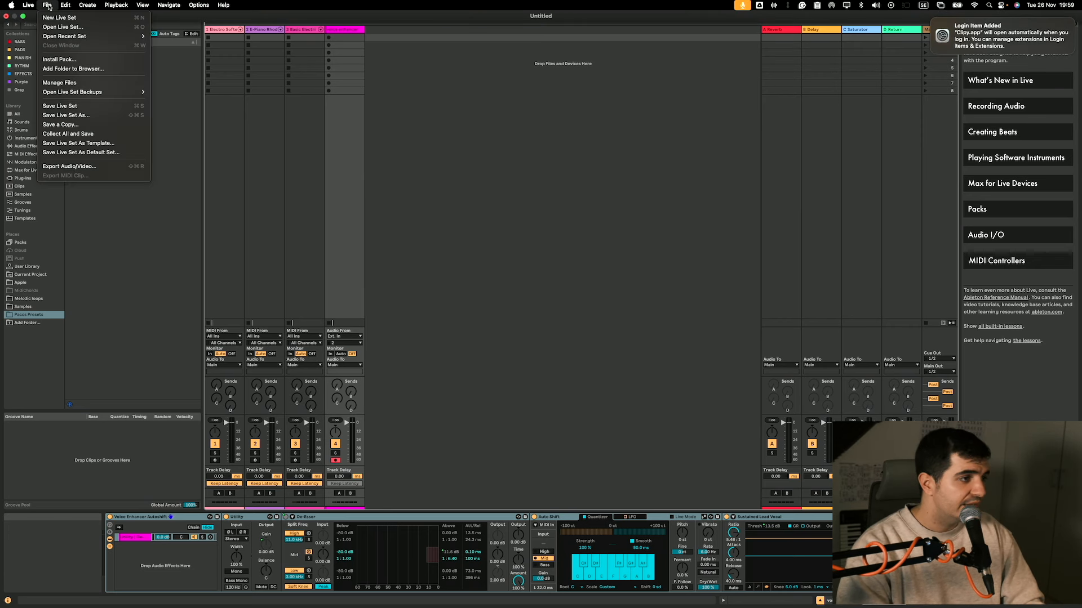
{"action": "left_click", "coordinate": [75, 144]}
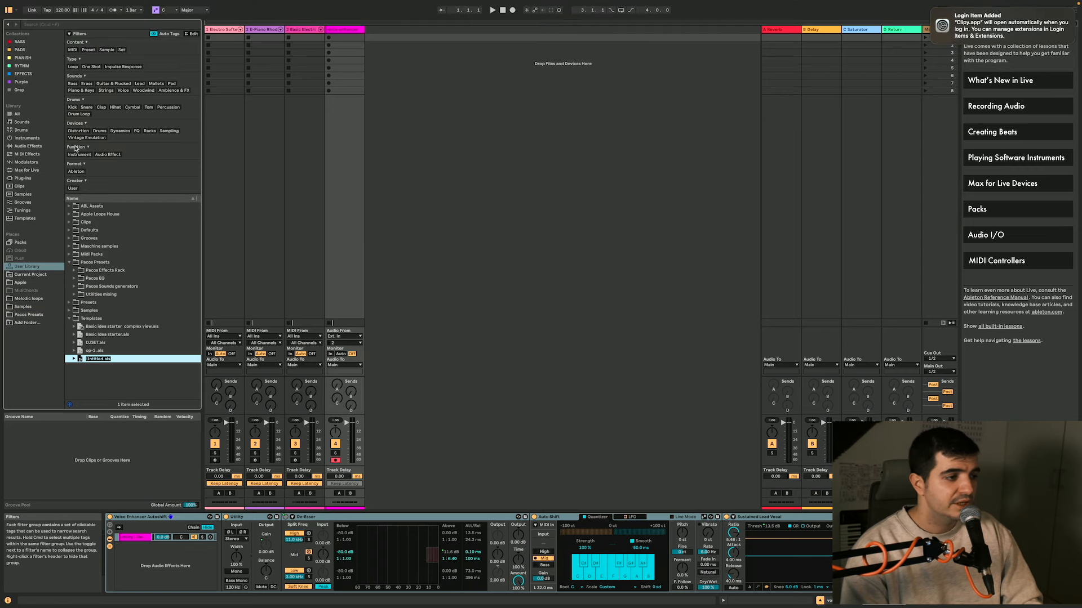
{"action": "type", "text": "Defa"}
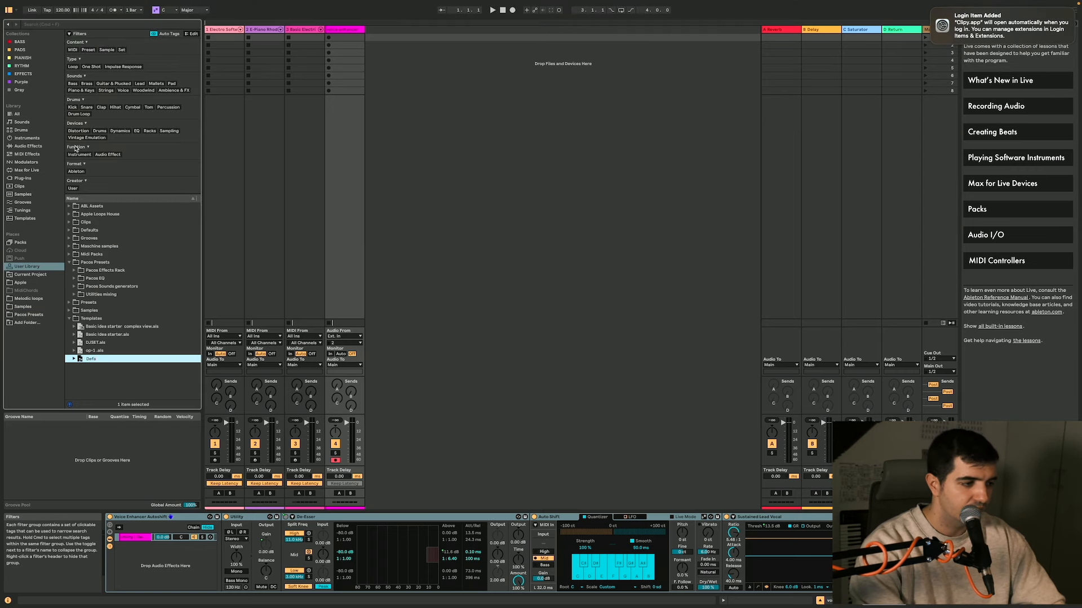
{"action": "type", "text": "ult template"}
{"action": "key", "text": "Return"}
{"action": "right_click", "coordinate": [105, 344]}
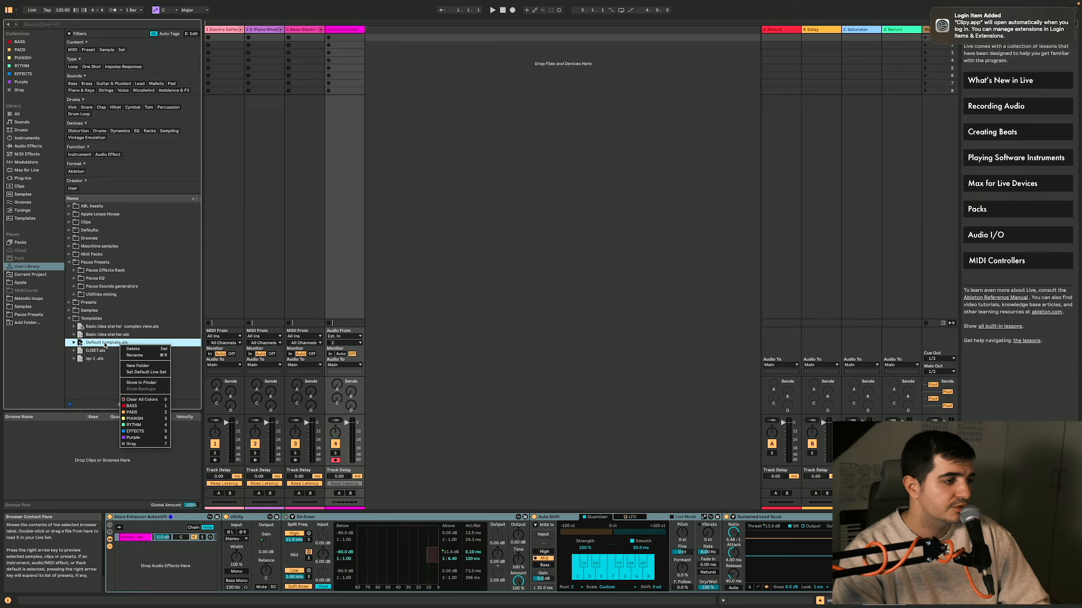
{"action": "left_click", "coordinate": [146, 372]}
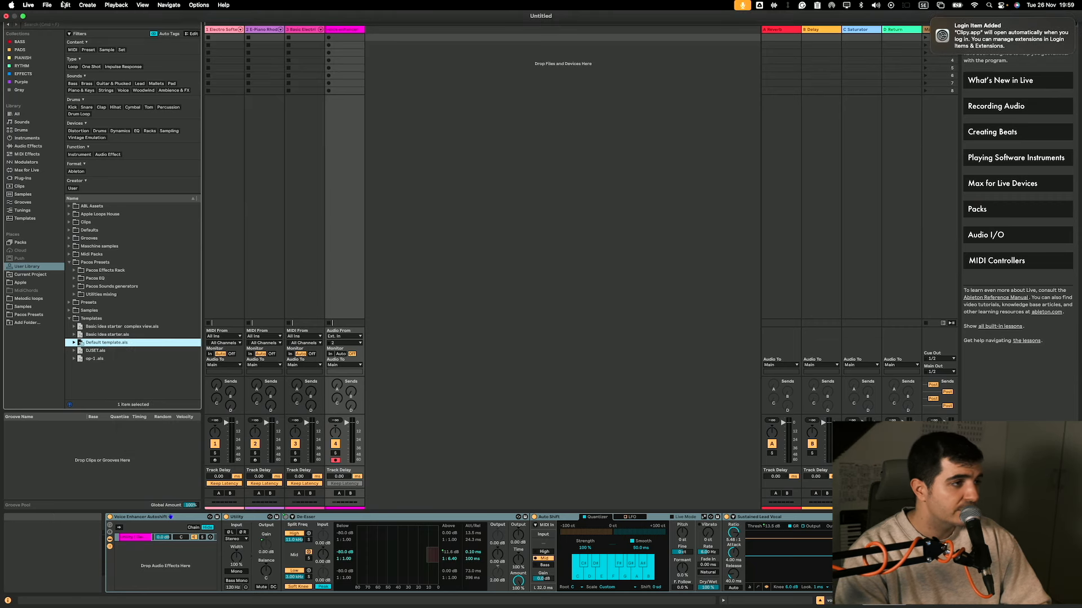
{"action": "left_click", "coordinate": [50, 5]}
{"action": "mouse_move", "coordinate": [66, 39]}
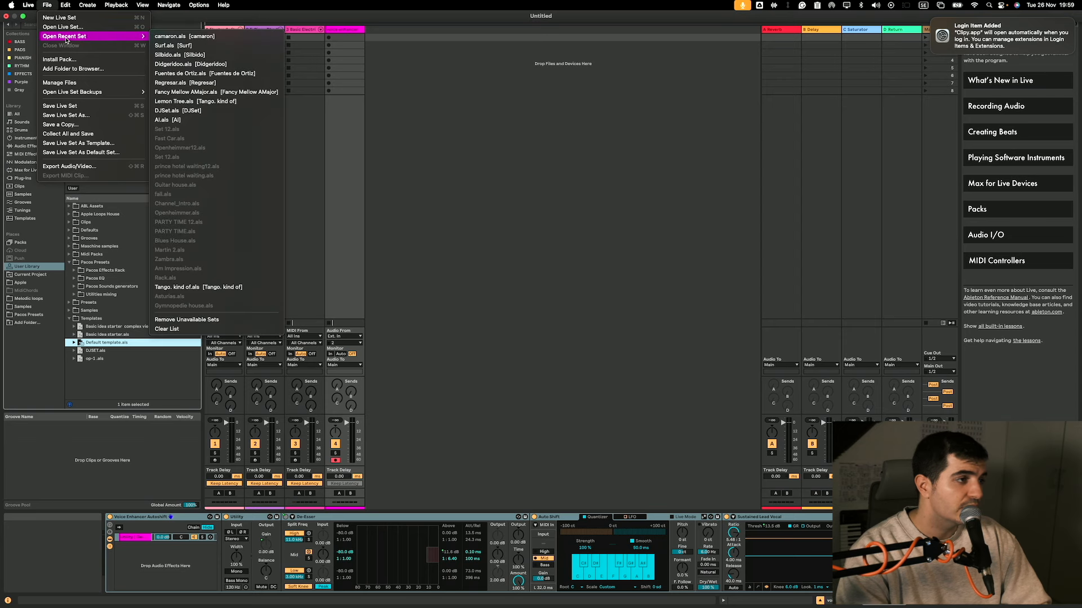
{"action": "left_click", "coordinate": [475, 322]}
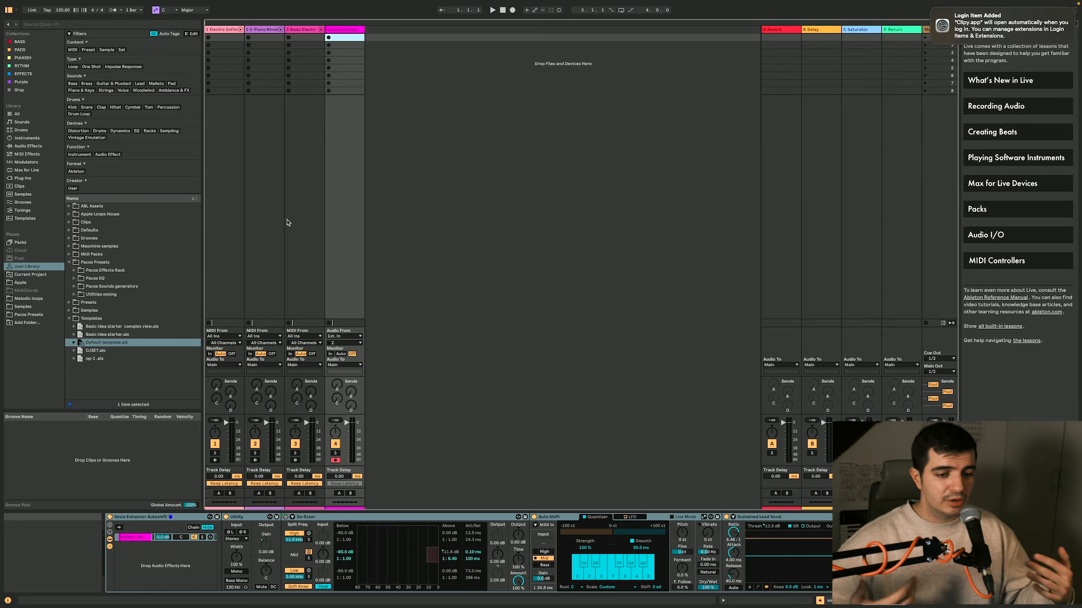
Delete the audio track and the two MIDI tracks beside it, keeping only the Electro Softer track
{"action": "left_click", "coordinate": [335, 29]}
{"action": "key", "text": "Delete"}
{"action": "key", "text": "Delete"}
{"action": "key", "text": "Delete"}
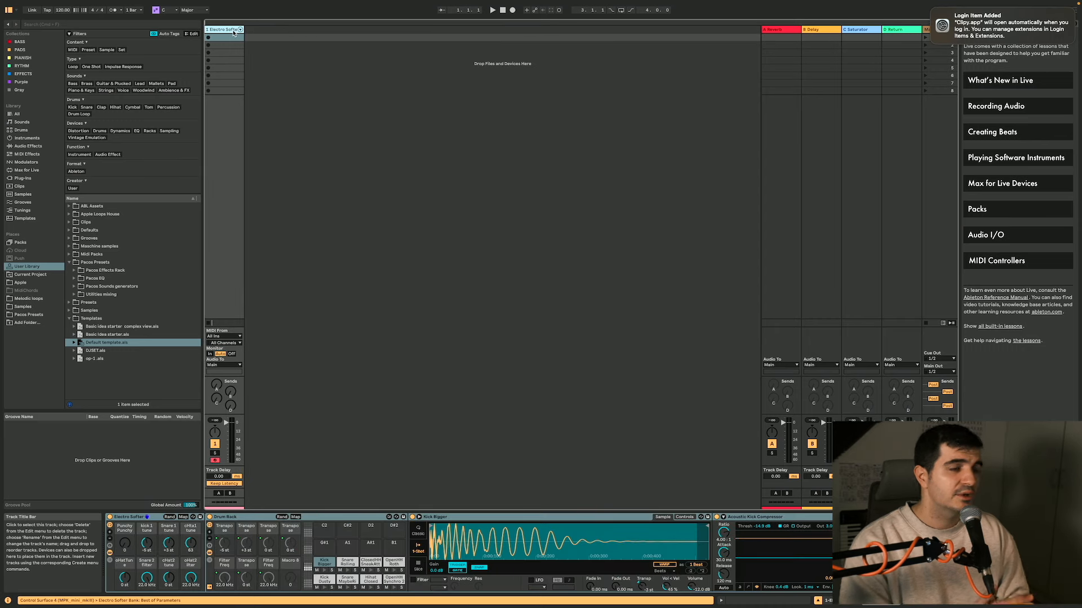